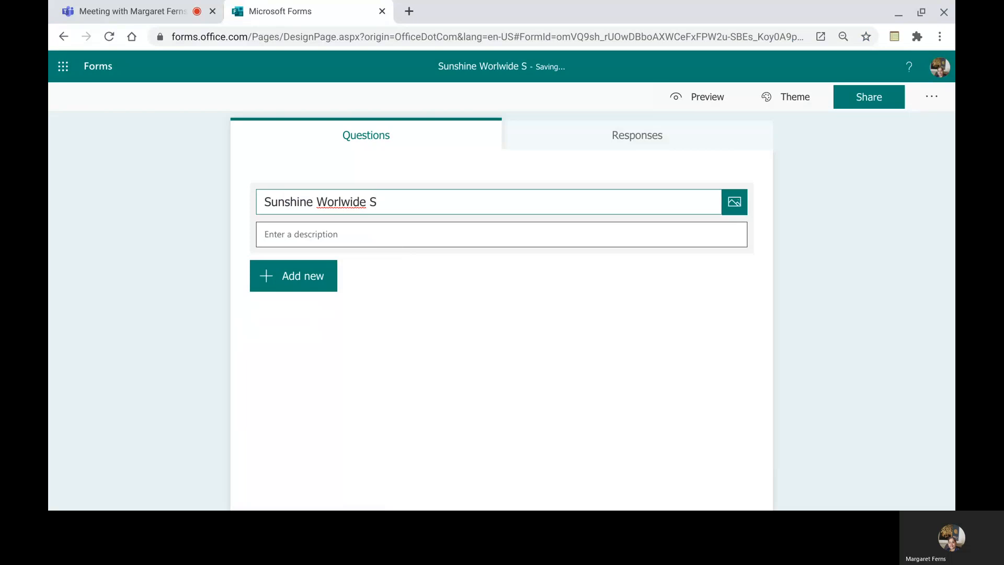
- Correct the form title to "Sunshine Worldwide School" and enter "Periodic Test 1" as the description
{"action": "key", "text": "BackSpace"}
{"action": "key", "text": "BackSpace"}
{"action": "key", "text": "BackSpace"}
{"action": "key", "text": "BackSpace"}
{"action": "key", "text": "BackSpace"}
{"action": "key", "text": "BackSpace"}
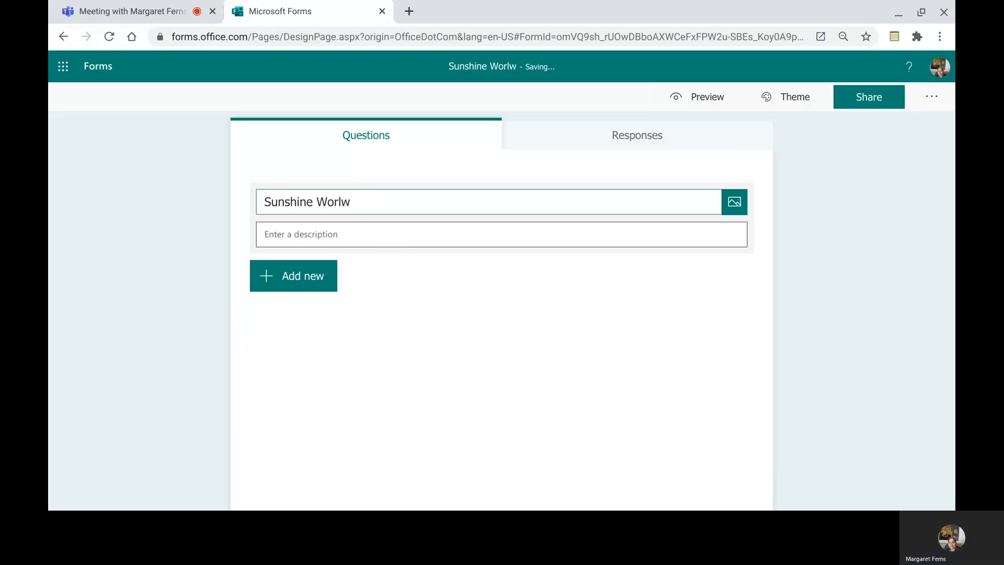
{"action": "type", "text": "dwide"}
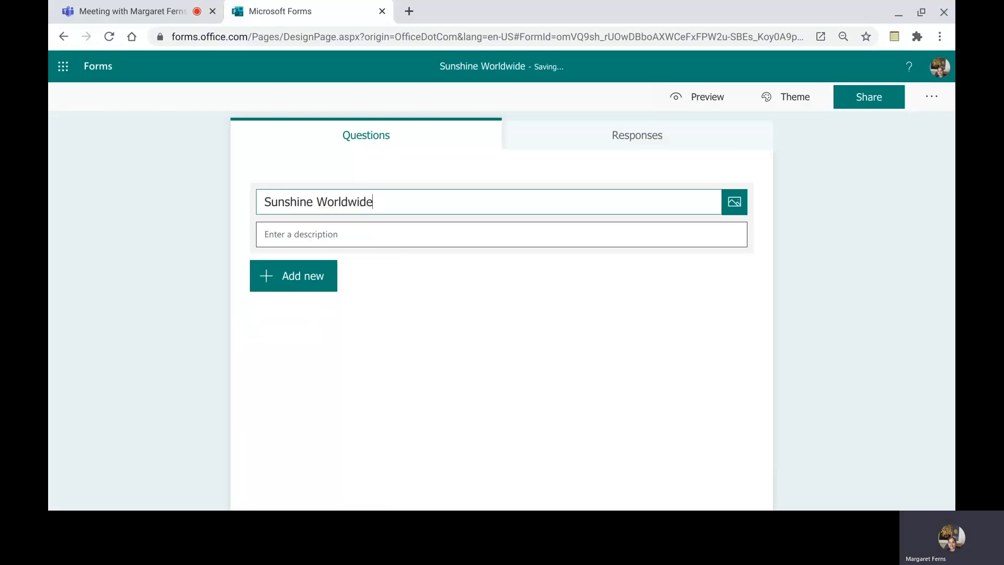
{"action": "type", "text": " School"}
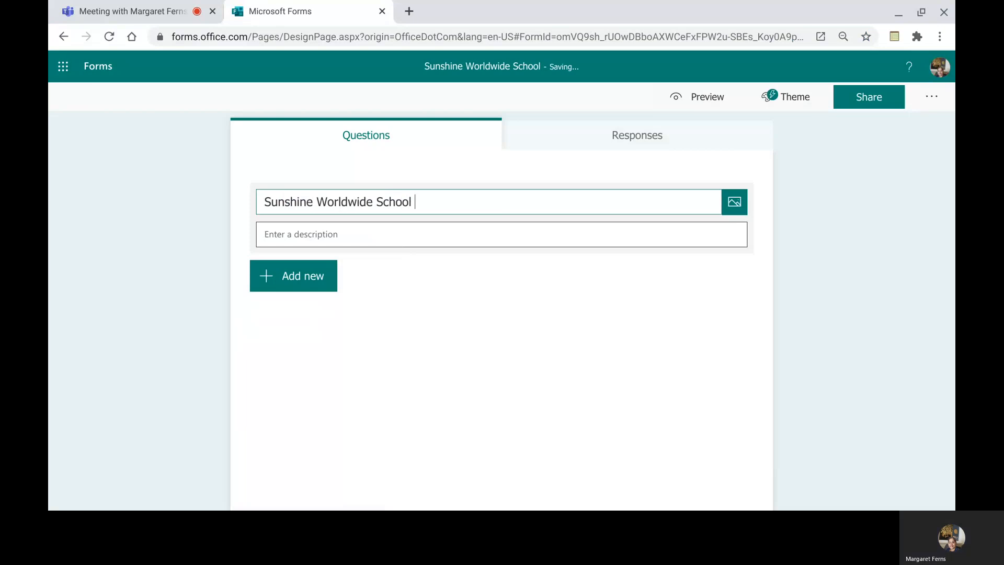
{"action": "left_click", "coordinate": [330, 238]}
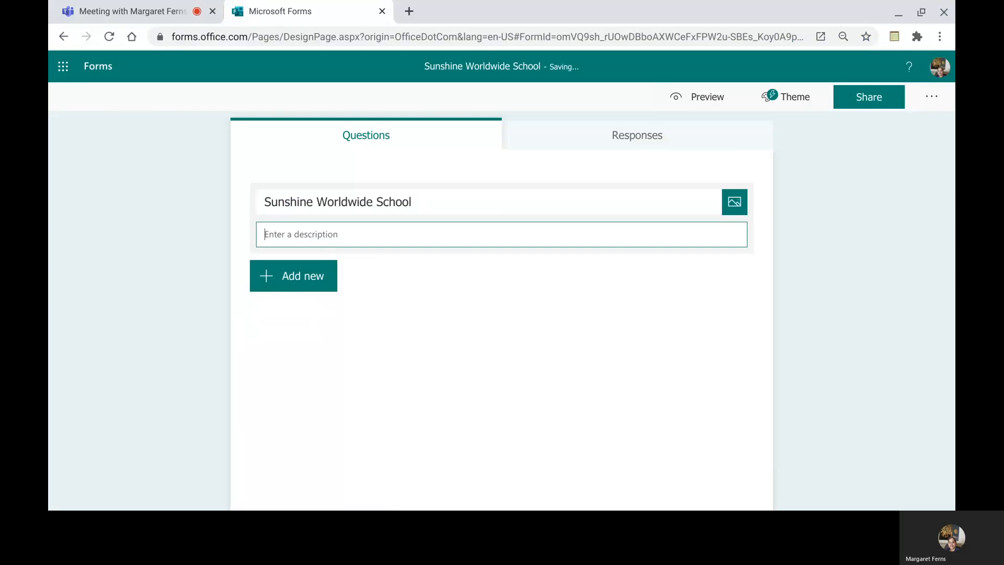
{"action": "type", "text": "Periodic Test 1"}
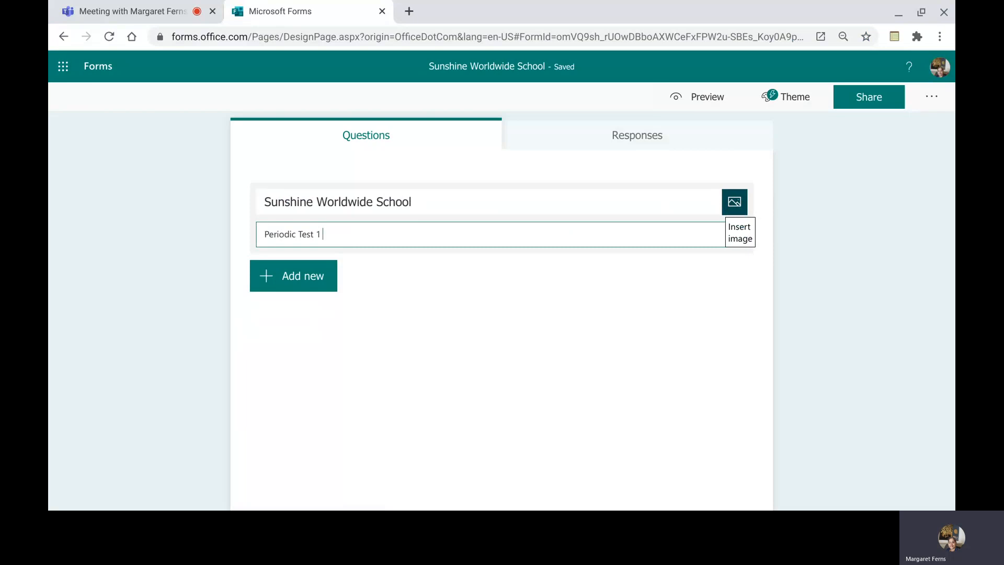
- Upload the school logo image from the device into the form's title header
{"action": "left_click", "coordinate": [731, 204]}
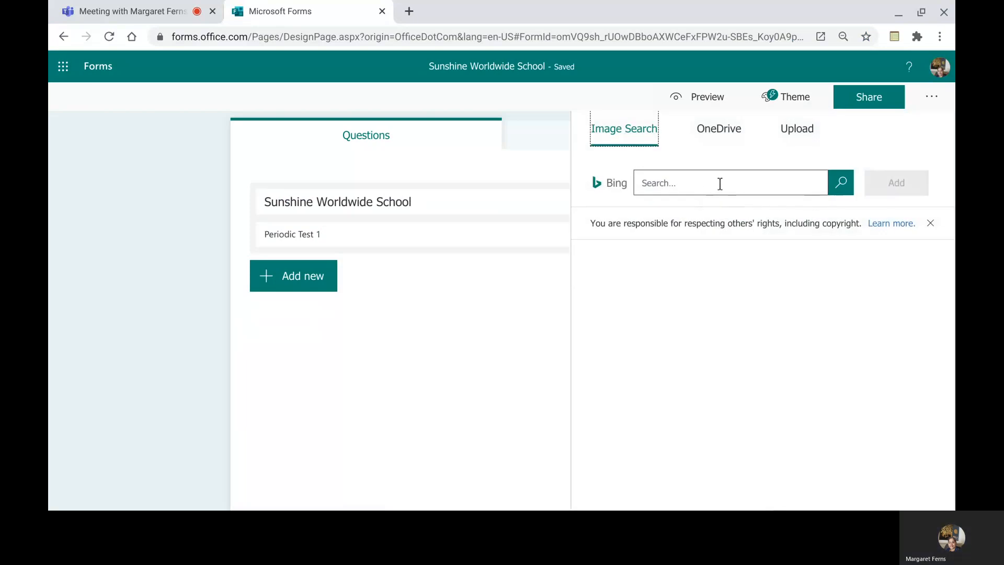
{"action": "left_click", "coordinate": [800, 135]}
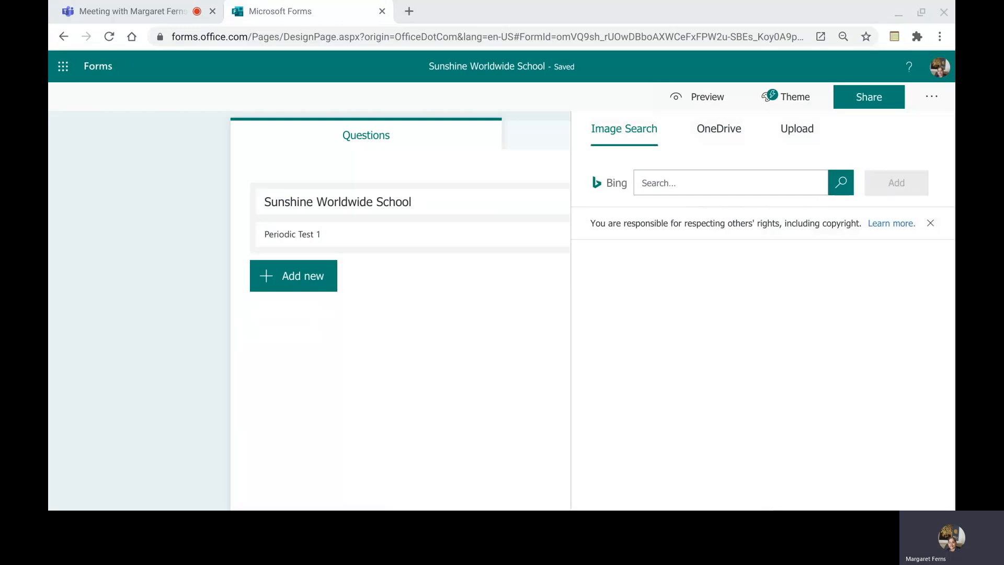
{"action": "key", "text": "Return"}
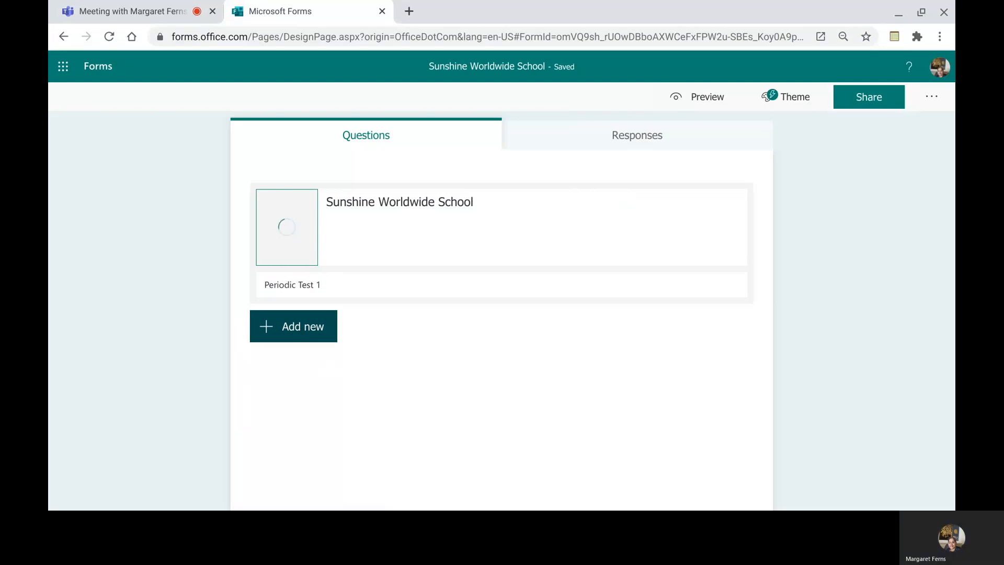
- Add a choice question titled "Identify the state marked in the map attached here."
{"action": "left_click", "coordinate": [296, 329]}
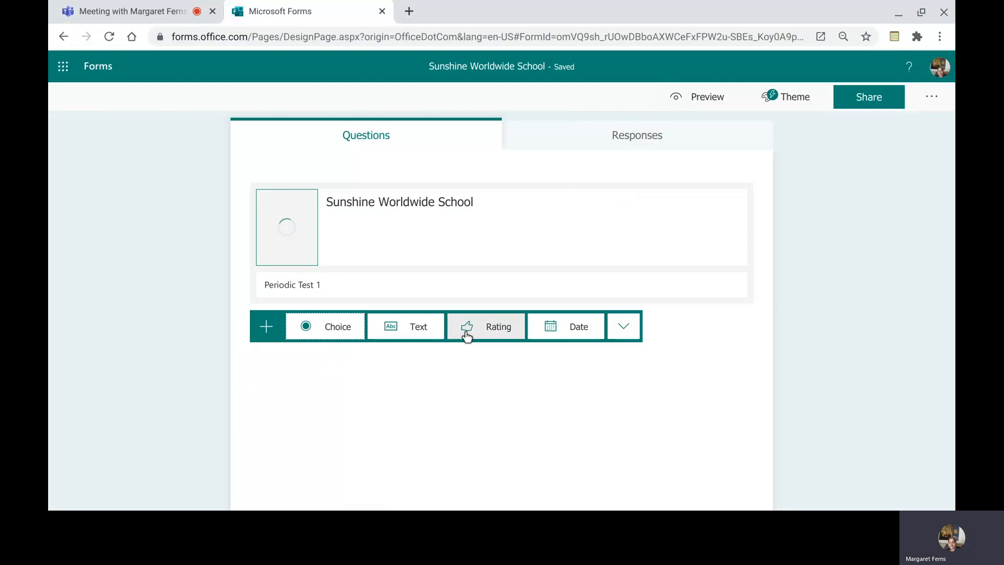
{"action": "left_click", "coordinate": [330, 332]}
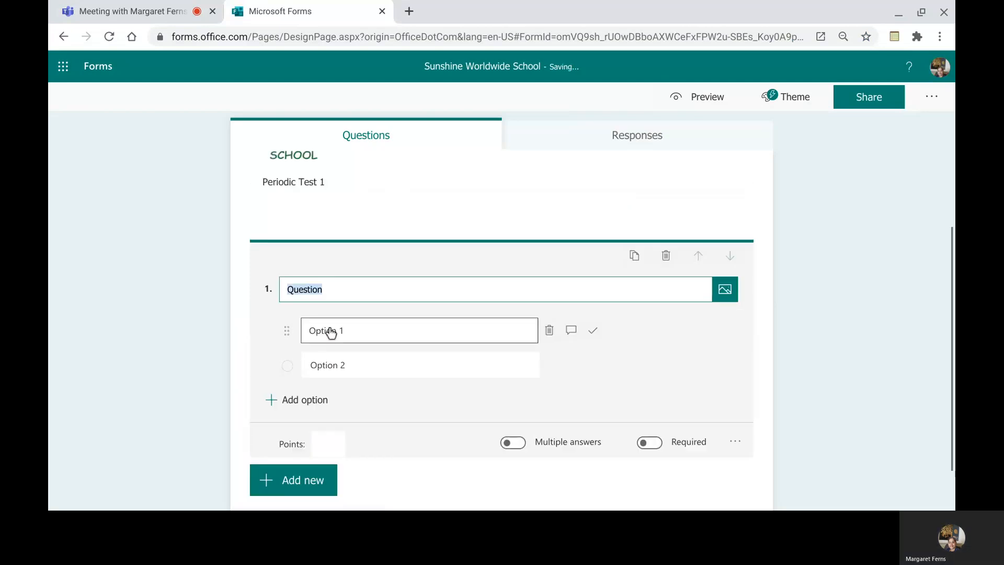
{"action": "left_click", "coordinate": [308, 294]}
{"action": "key", "text": "BackSpace"}
{"action": "key", "text": "BackSpace"}
{"action": "key", "text": "BackSpace"}
{"action": "key", "text": "BackSpace"}
{"action": "key", "text": "BackSpace"}
{"action": "key", "text": "BackSpace"}
{"action": "key", "text": "BackSpace"}
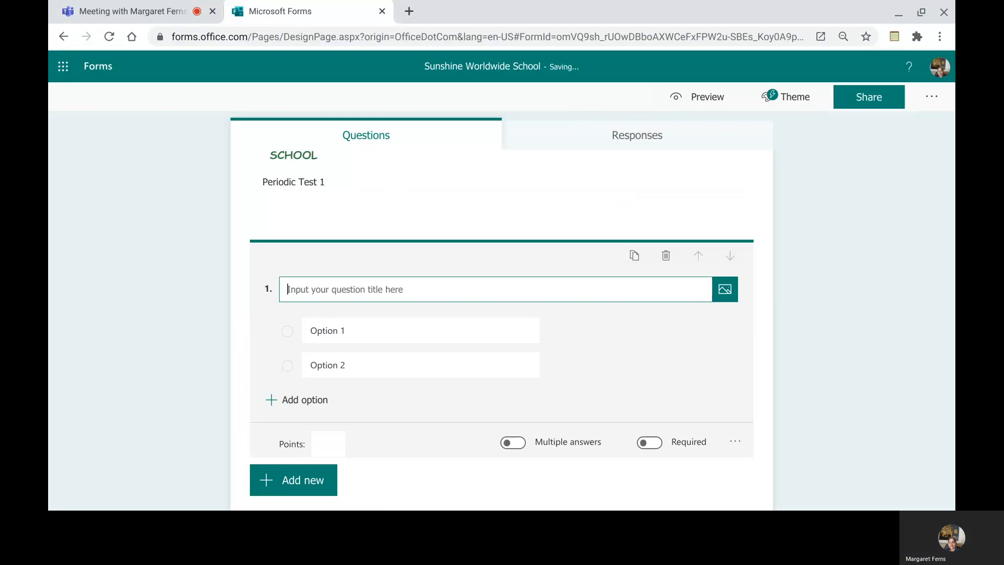
{"action": "type", "text": "Ident"}
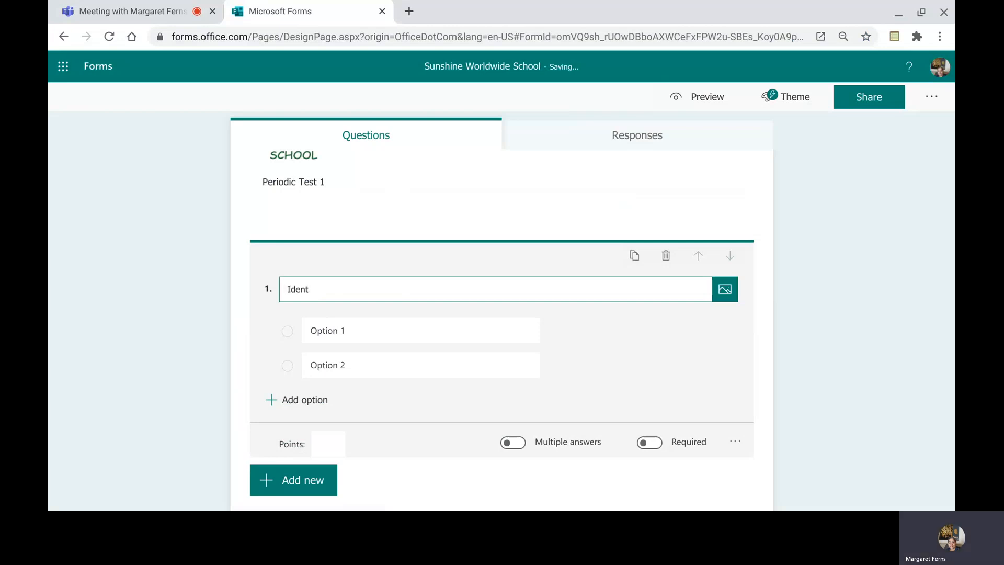
{"action": "type", "text": "ify the "}
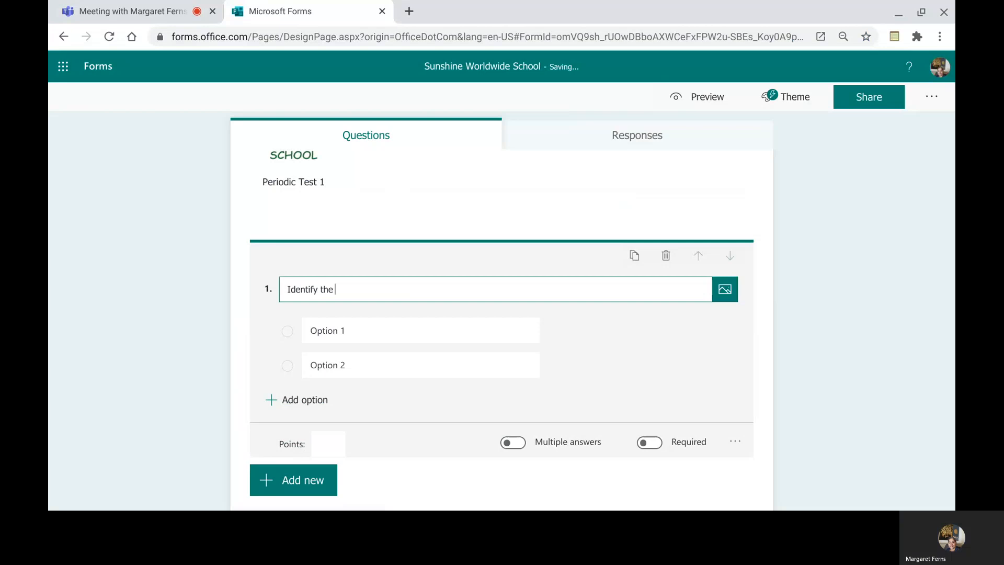
{"action": "type", "text": "state marked in the map attached here."}
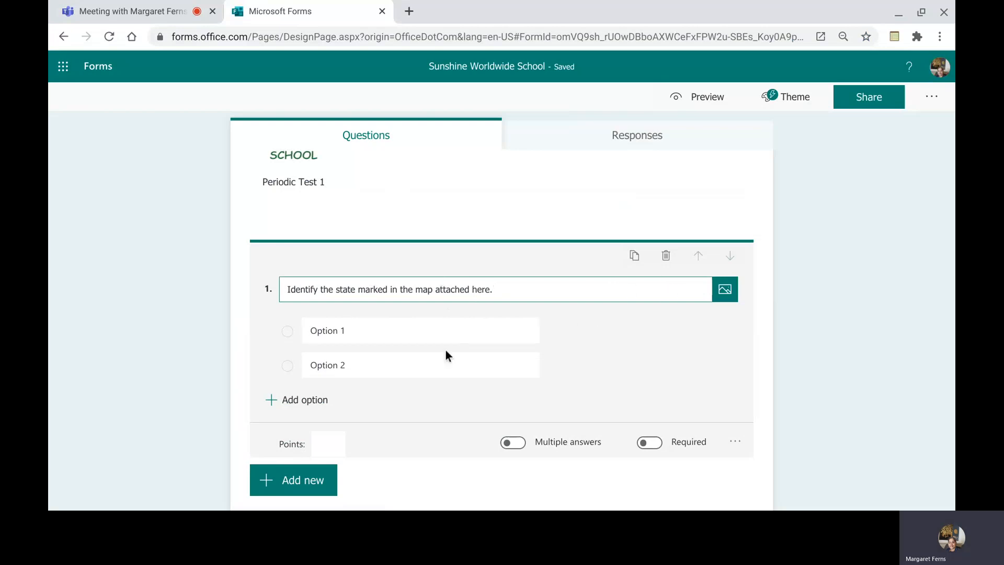
- Upload the outline map of India with the red-dot marker as the image for question 1
{"action": "left_click", "coordinate": [725, 291]}
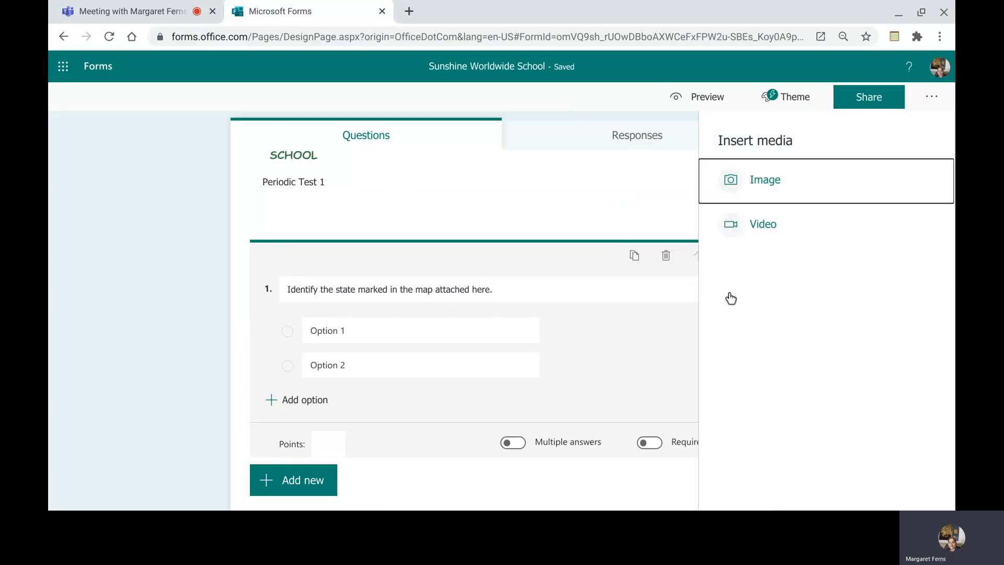
{"action": "left_click", "coordinate": [766, 189]}
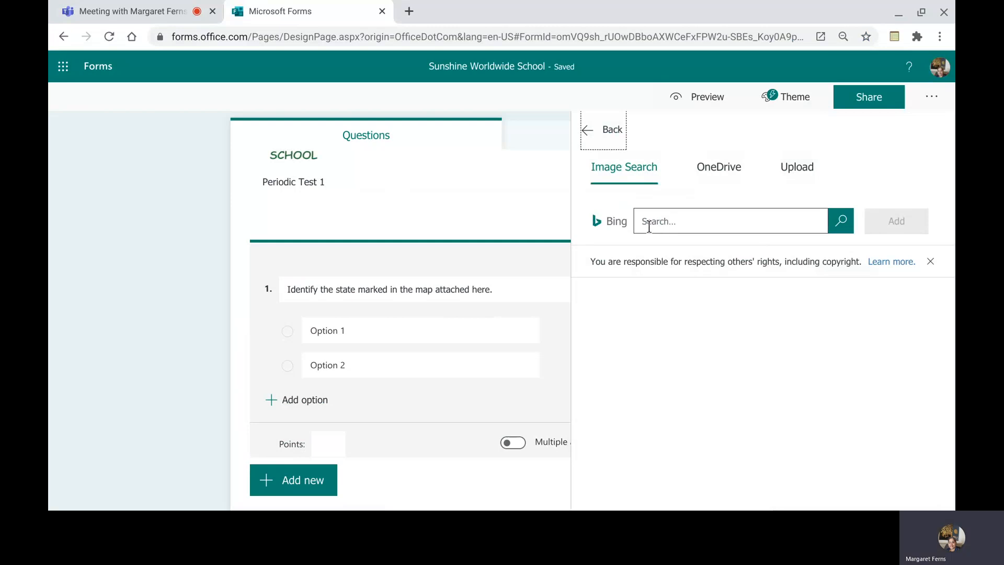
{"action": "left_click", "coordinate": [793, 175]}
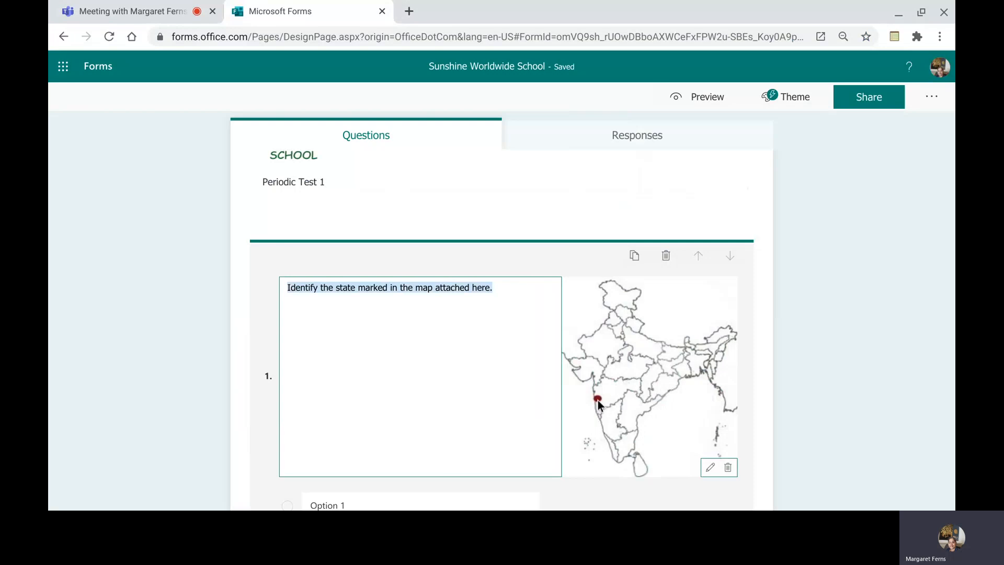
{"action": "left_click", "coordinate": [441, 327]}
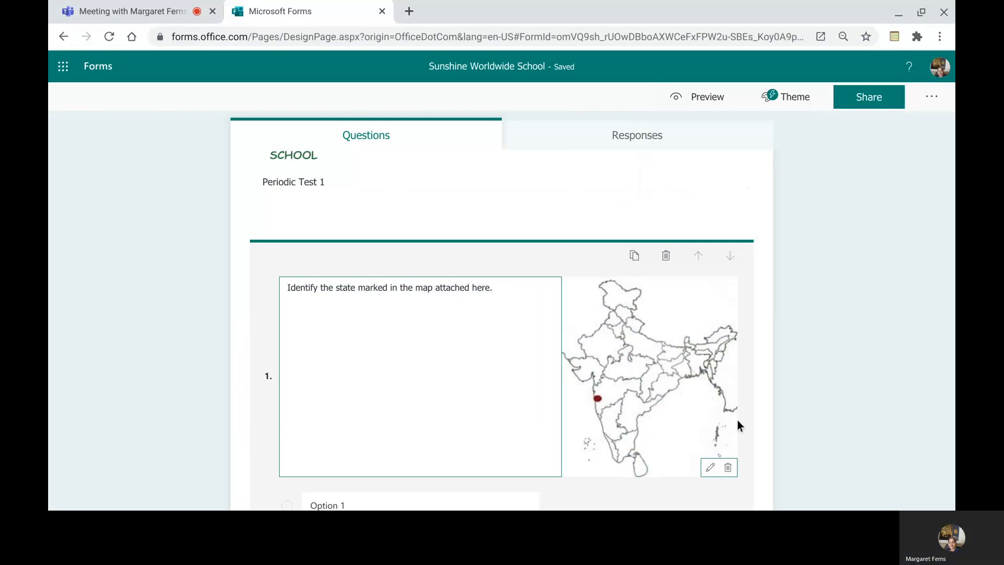
- Fill in the first two answer options of question 1 as "Gujrat" and "Maharashtra"
{"action": "scroll", "coordinate": [836, 412], "scroll_direction": "down", "scroll_amount": 1}
{"action": "scroll", "coordinate": [580, 473], "scroll_direction": "down", "scroll_amount": 1}
{"action": "left_click", "coordinate": [317, 392]}
{"action": "left_click", "coordinate": [328, 418]}
{"action": "left_click", "coordinate": [330, 391]}
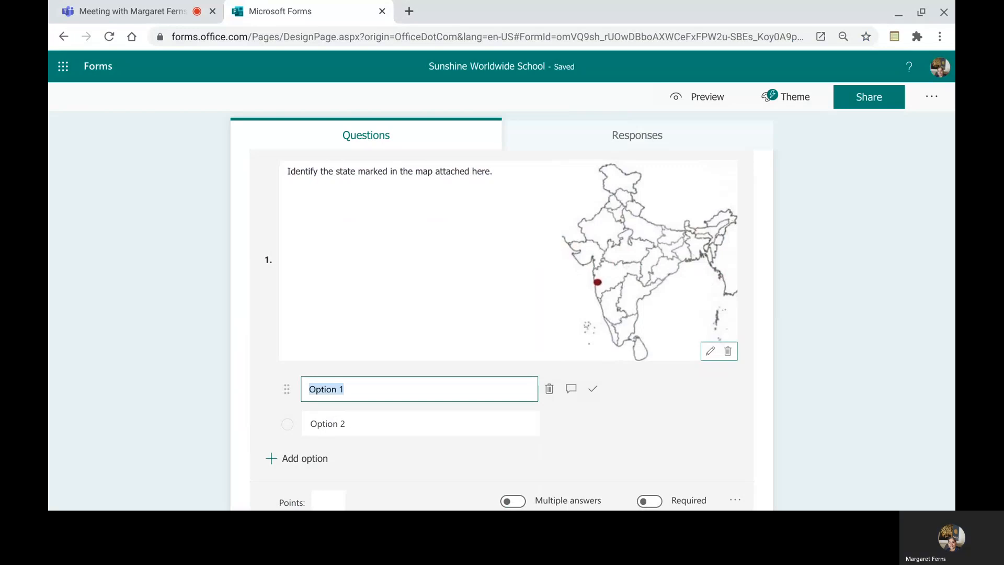
{"action": "type", "text": "Gu"}
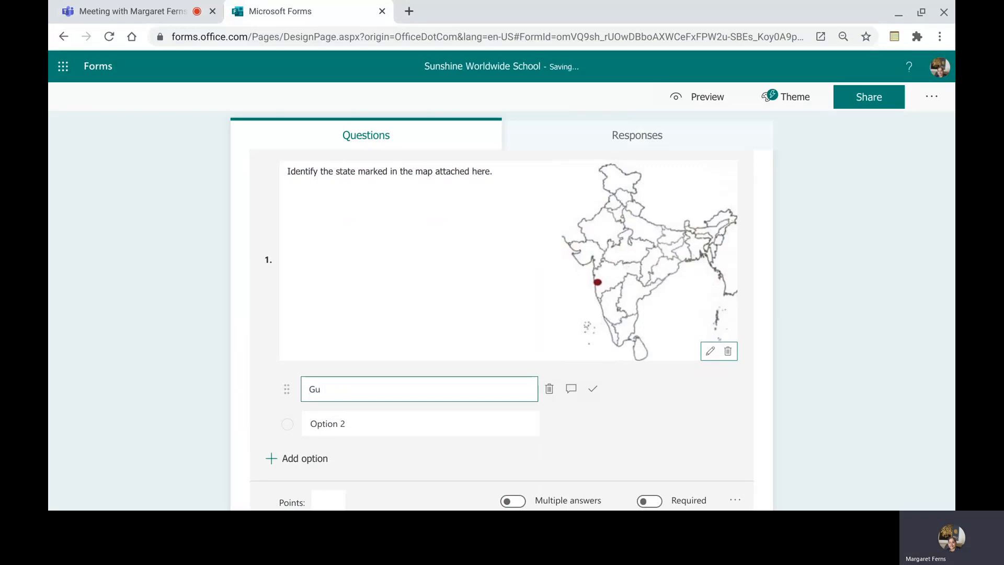
{"action": "type", "text": "jrat"}
{"action": "left_click", "coordinate": [313, 425]}
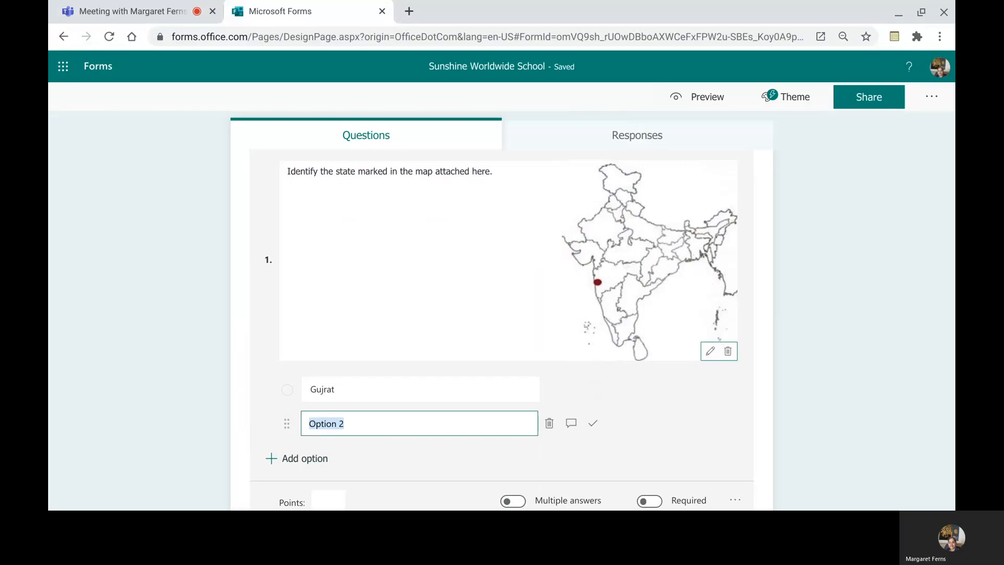
{"action": "type", "text": "Mah"}
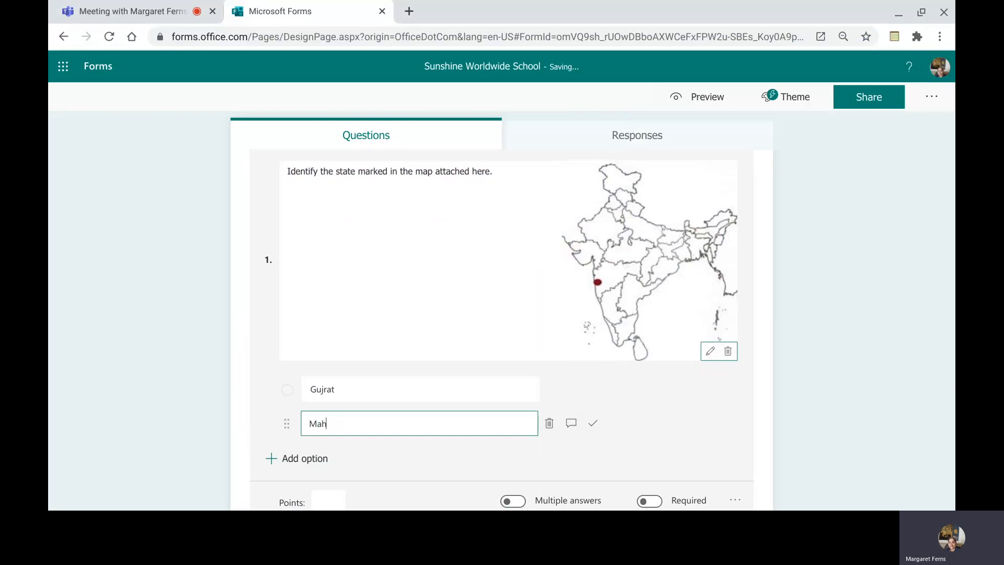
{"action": "type", "text": "arashtra"}
- Add a third and a fourth answer option to question 1, "Karnataka" and "Goa"
{"action": "left_click", "coordinate": [292, 463]}
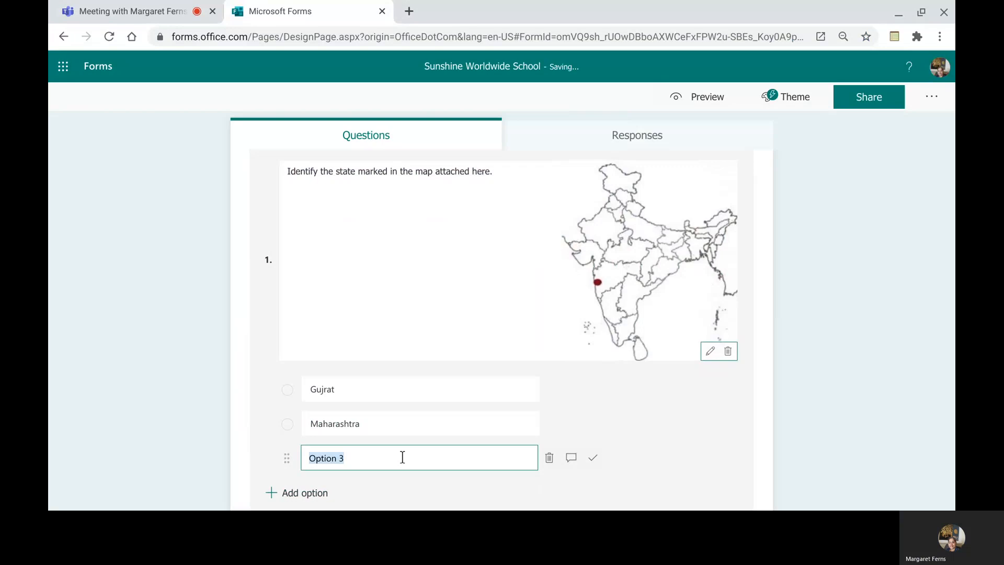
{"action": "type", "text": "K"}
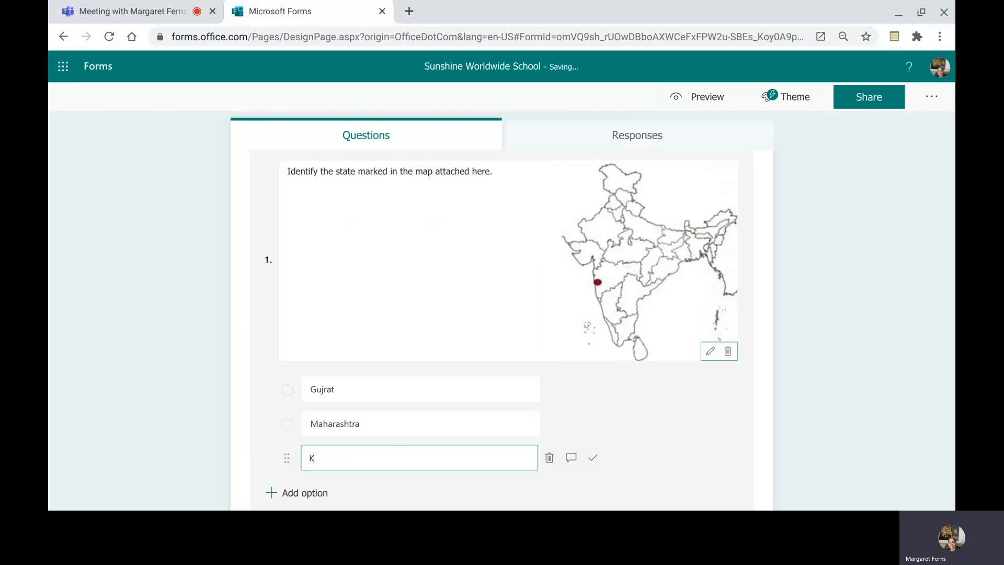
{"action": "type", "text": "arnatak"}
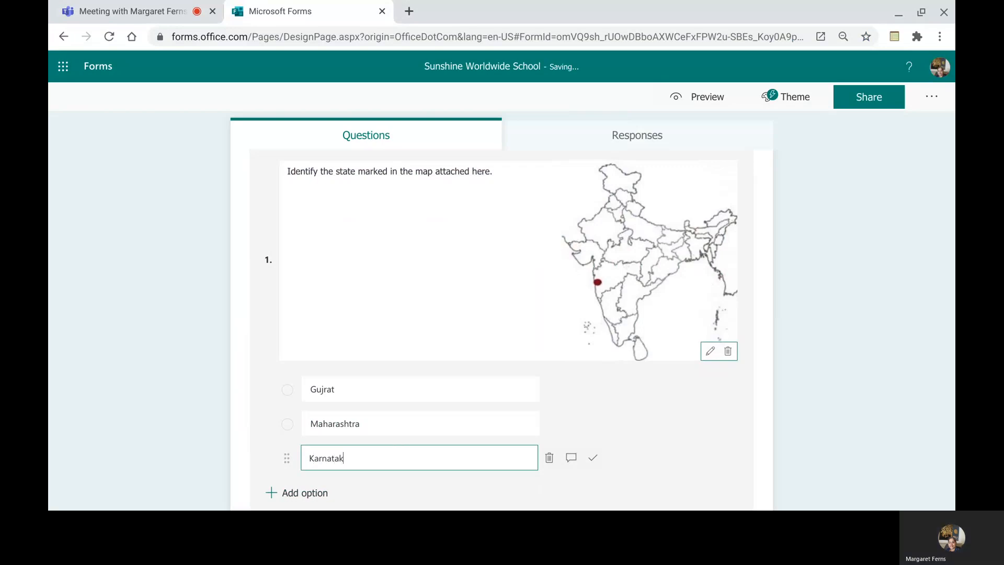
{"action": "type", "text": "a"}
{"action": "scroll", "coordinate": [727, 425], "scroll_direction": "down", "scroll_amount": 2}
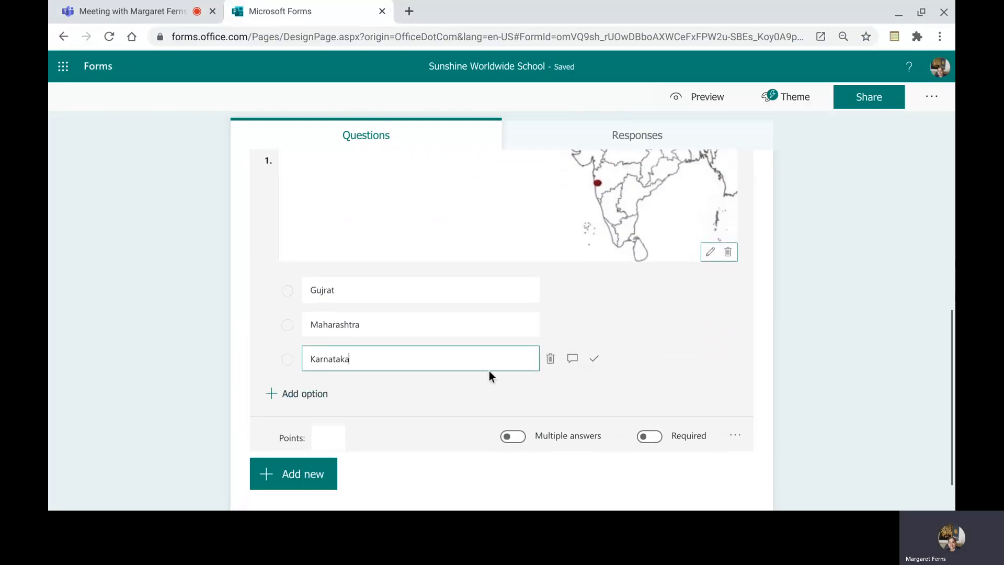
{"action": "scroll", "coordinate": [611, 358], "scroll_direction": "up", "scroll_amount": 2}
{"action": "scroll", "coordinate": [375, 403], "scroll_direction": "down", "scroll_amount": 2}
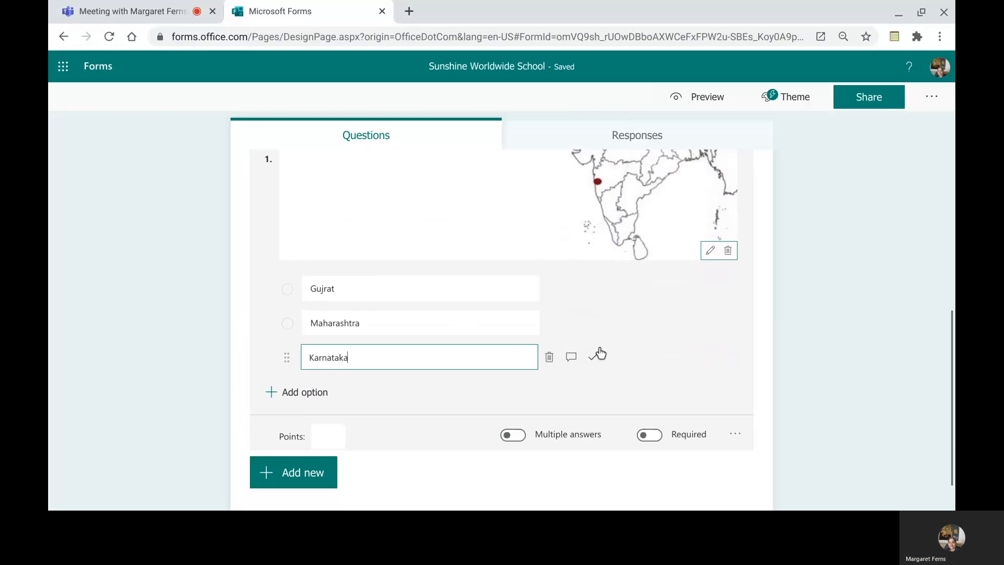
{"action": "left_click", "coordinate": [291, 392]}
{"action": "type", "text": "Goa"}
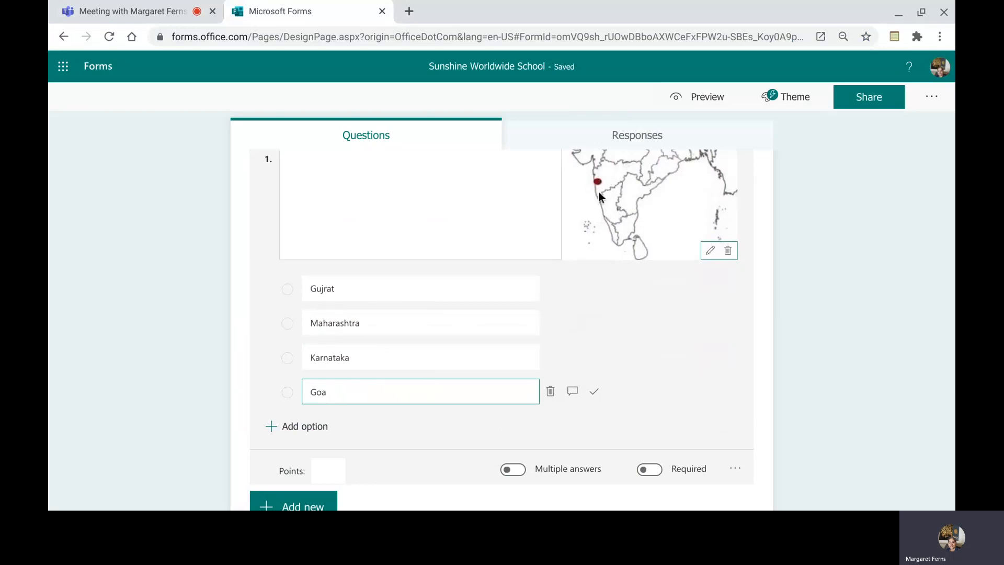
- Mark "Maharashtra" as the correct answer to the map question
{"action": "left_click", "coordinate": [596, 324]}
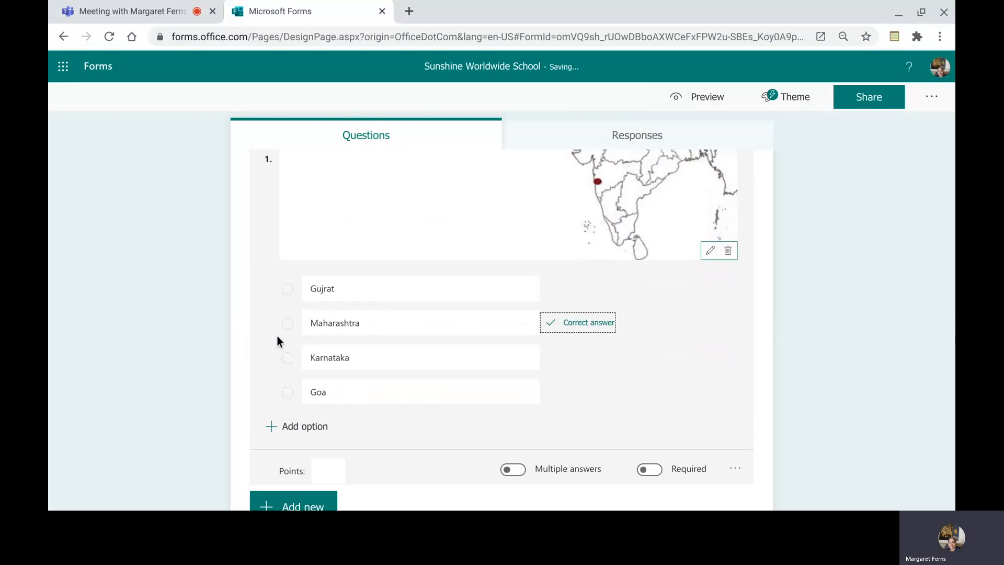
{"action": "left_click", "coordinate": [309, 366]}
{"action": "left_click", "coordinate": [314, 333]}
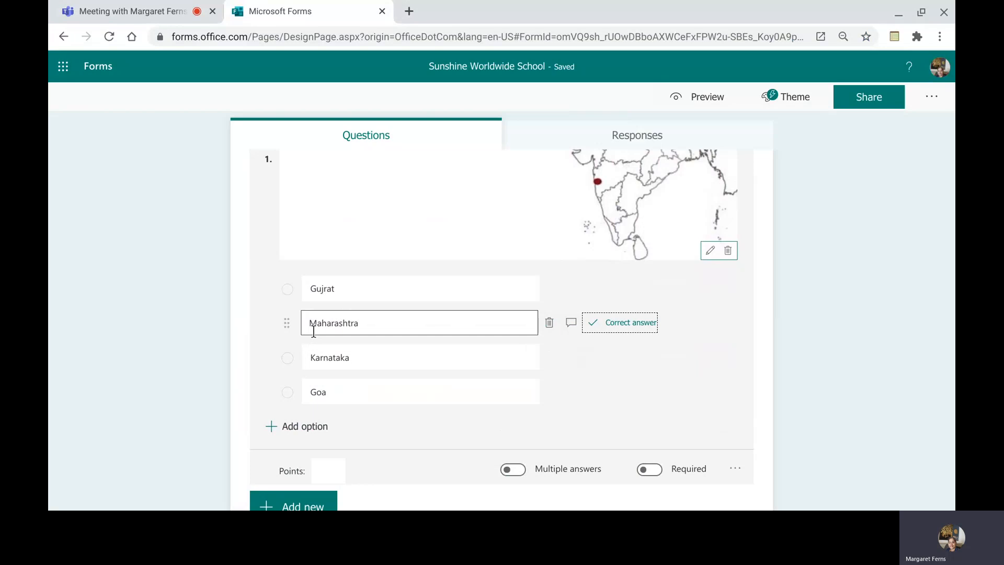
{"action": "left_click", "coordinate": [234, 382]}
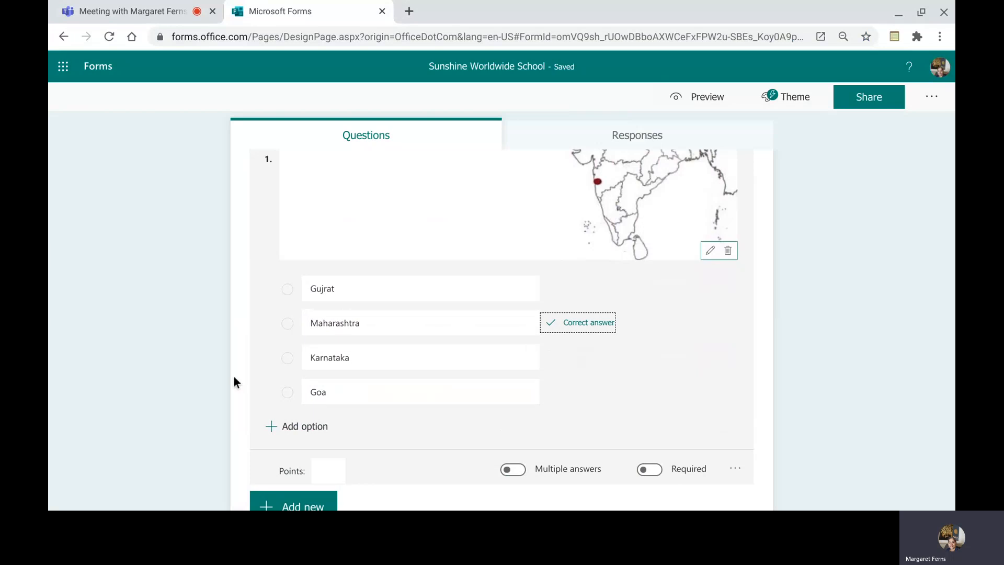
{"action": "left_click", "coordinate": [316, 358]}
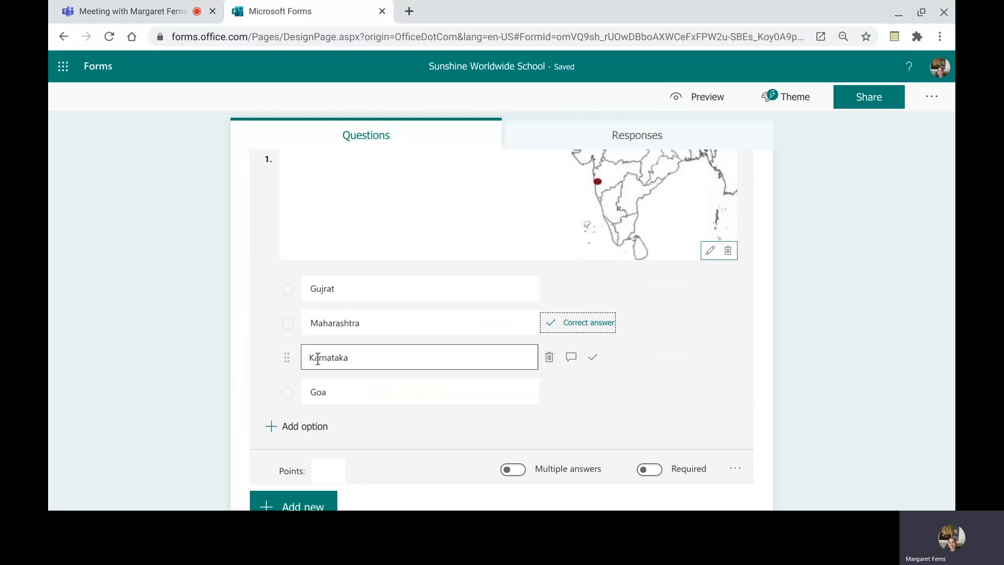
- Set the map question's points to 1 and allow multiple answers
{"action": "scroll", "coordinate": [318, 359], "scroll_direction": "down", "scroll_amount": 1}
{"action": "left_click", "coordinate": [323, 393]}
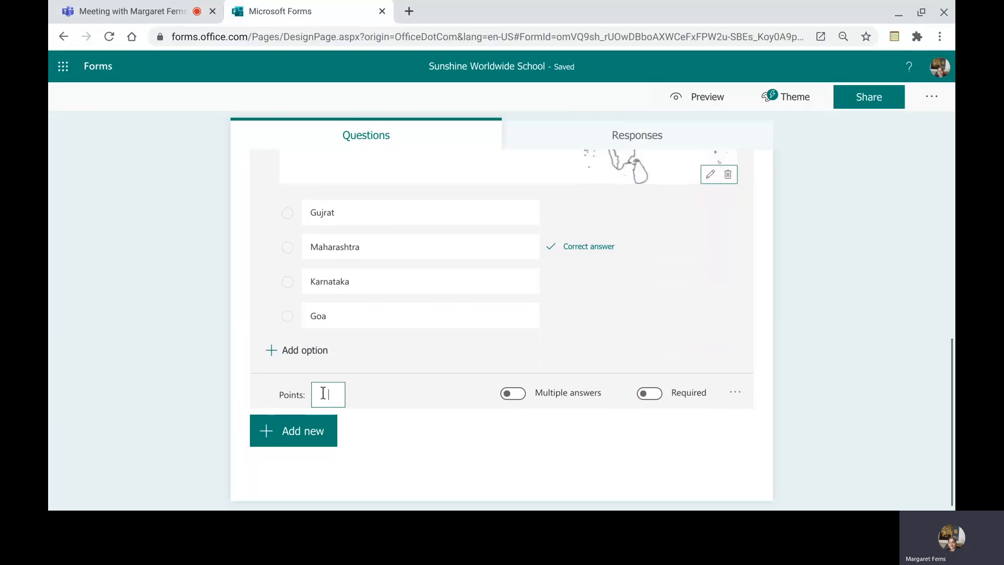
{"action": "type", "text": "1"}
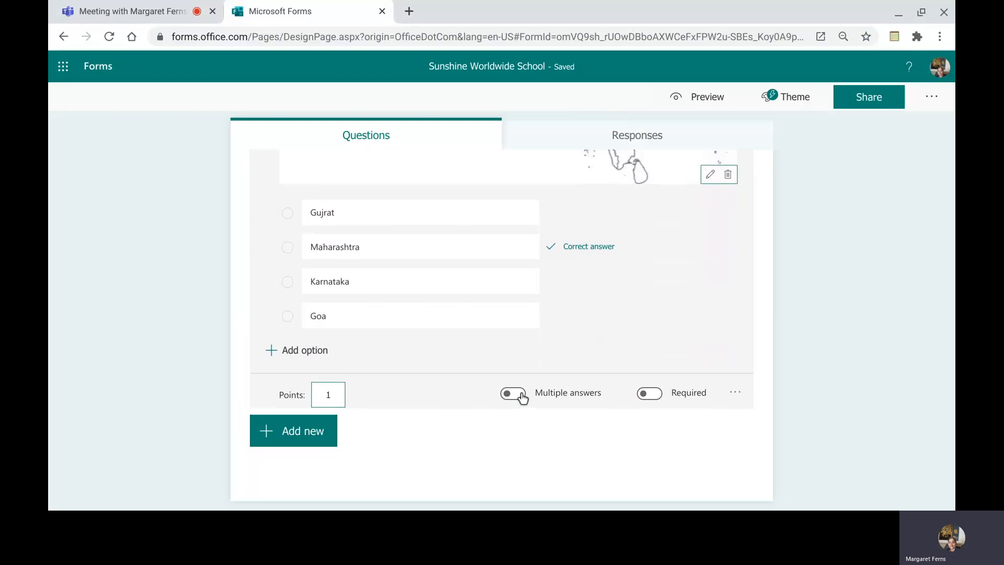
{"action": "left_click", "coordinate": [519, 396]}
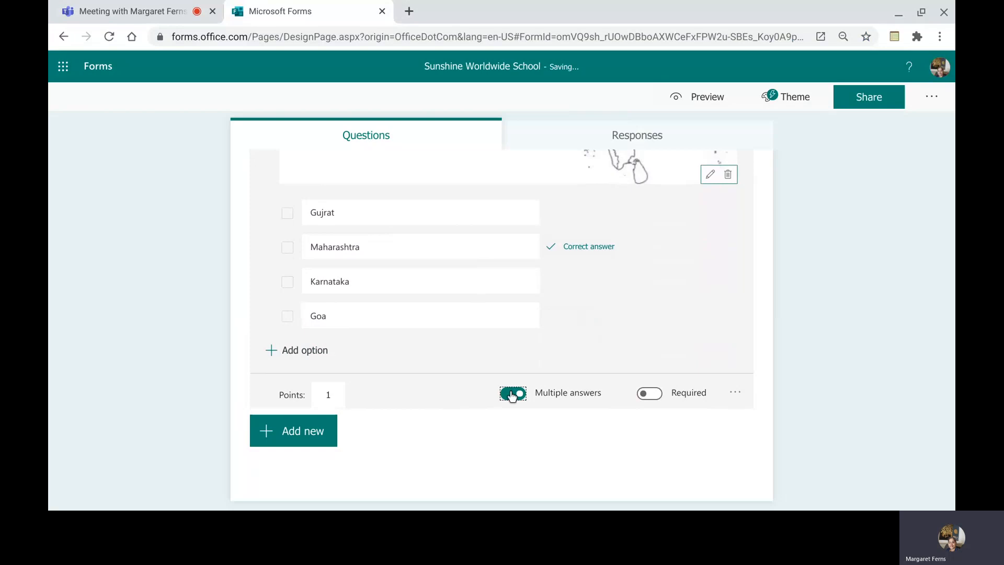
- Turn off multiple answers for the map question and make it required
{"action": "left_click", "coordinate": [505, 397]}
{"action": "left_click", "coordinate": [649, 394]}
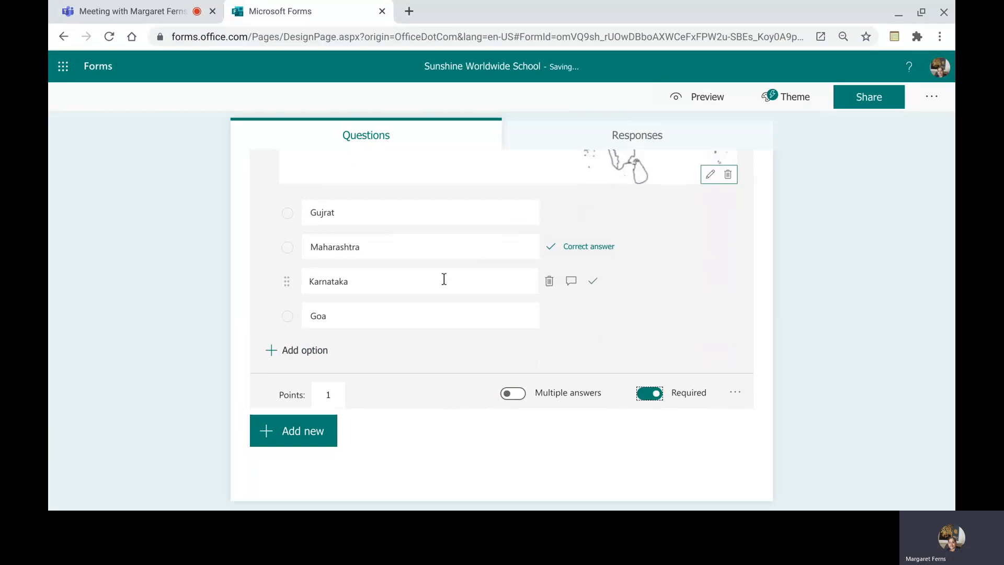
{"action": "left_click", "coordinate": [335, 274]}
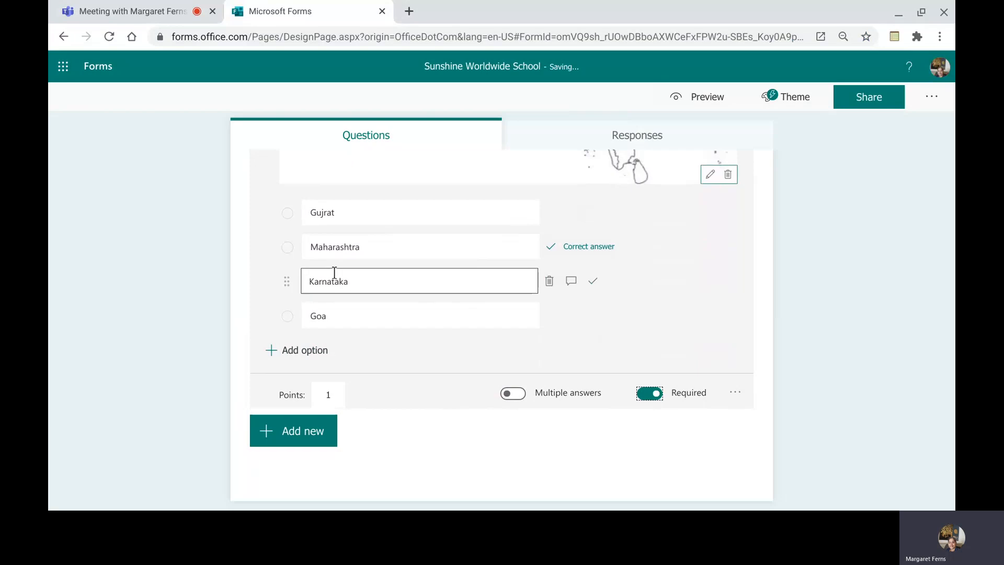
{"action": "left_click", "coordinate": [445, 414]}
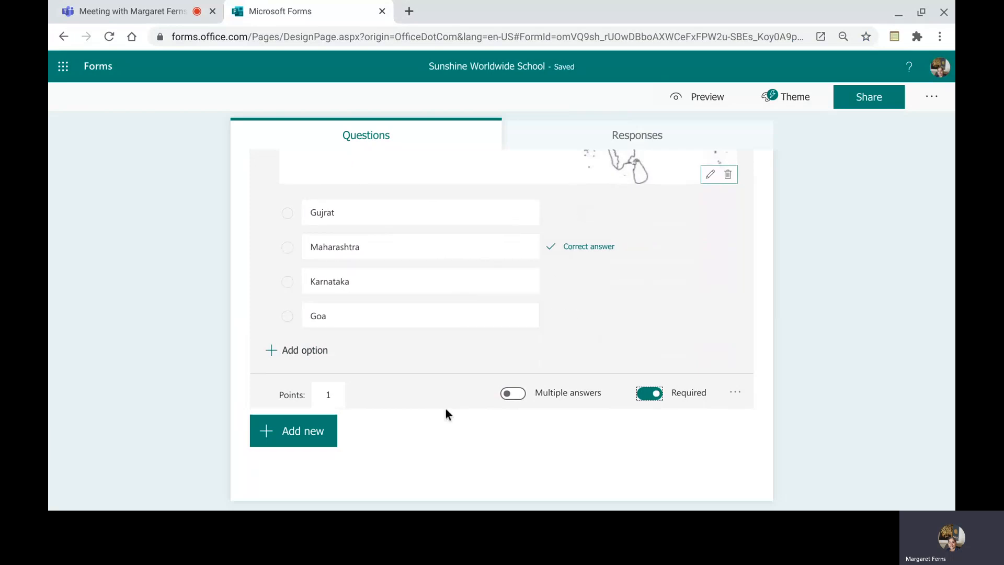
- Add a text question reading "Write a short note on the French Revolution" after the map question
{"action": "left_click", "coordinate": [313, 442]}
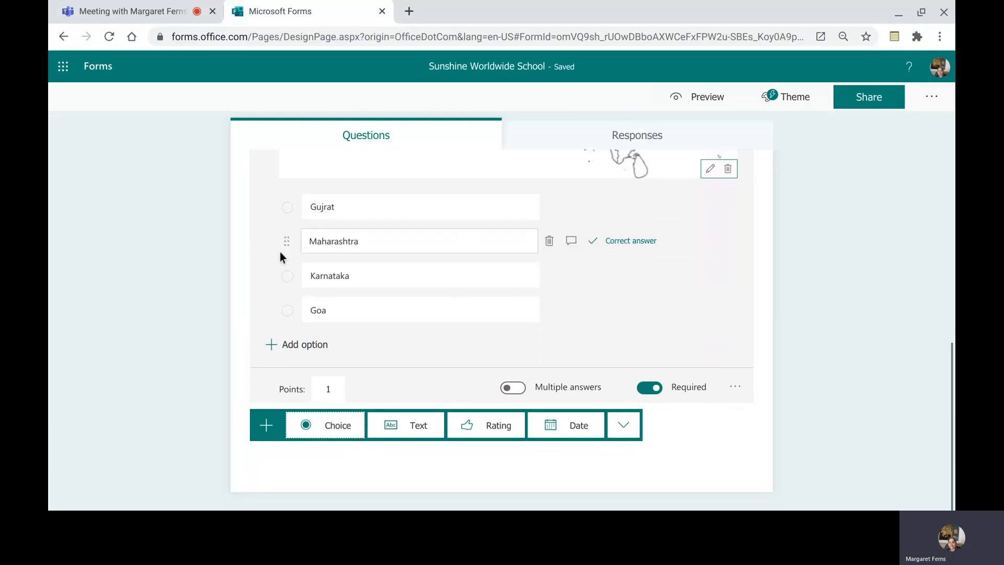
{"action": "left_click", "coordinate": [402, 426]}
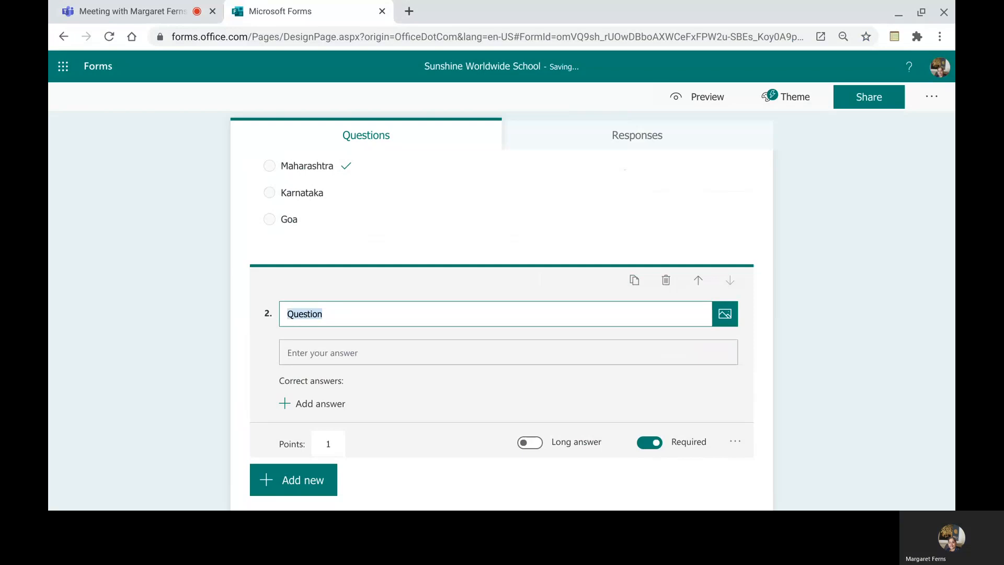
{"action": "type", "text": "Write"}
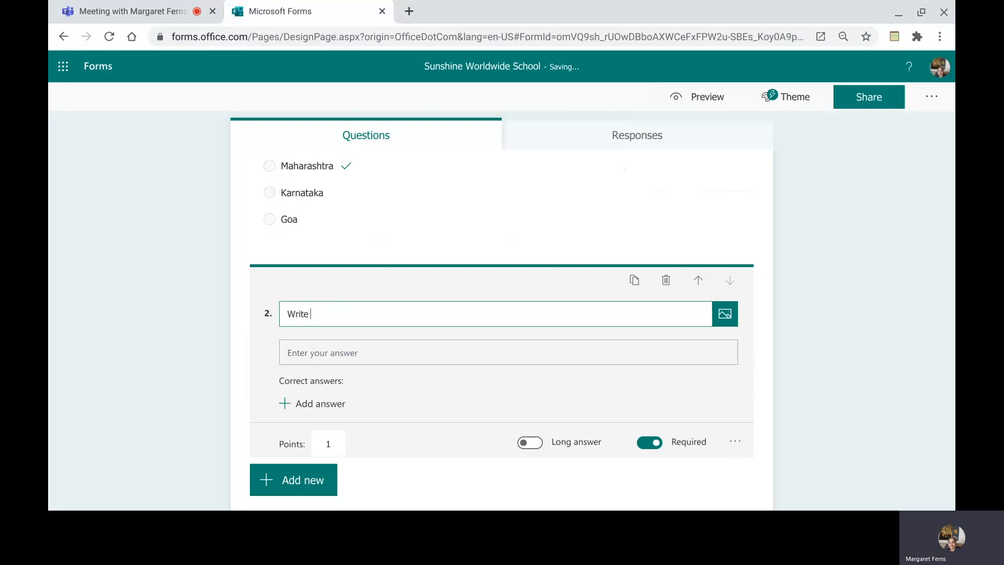
{"action": "type", "text": " a short note on the French Revolution"}
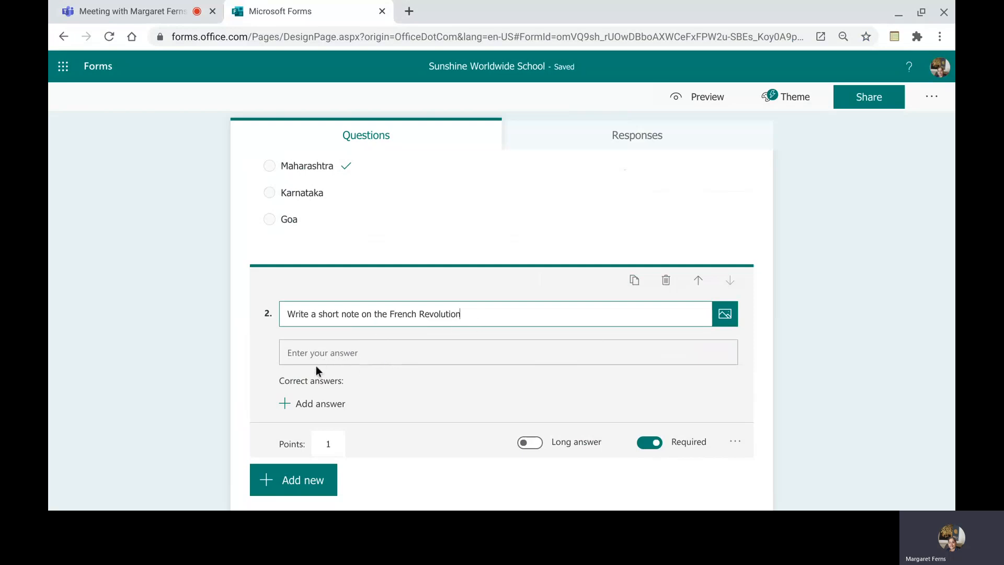
- Make the French Revolution question a long answer and set its points to 3
{"action": "left_click", "coordinate": [310, 352]}
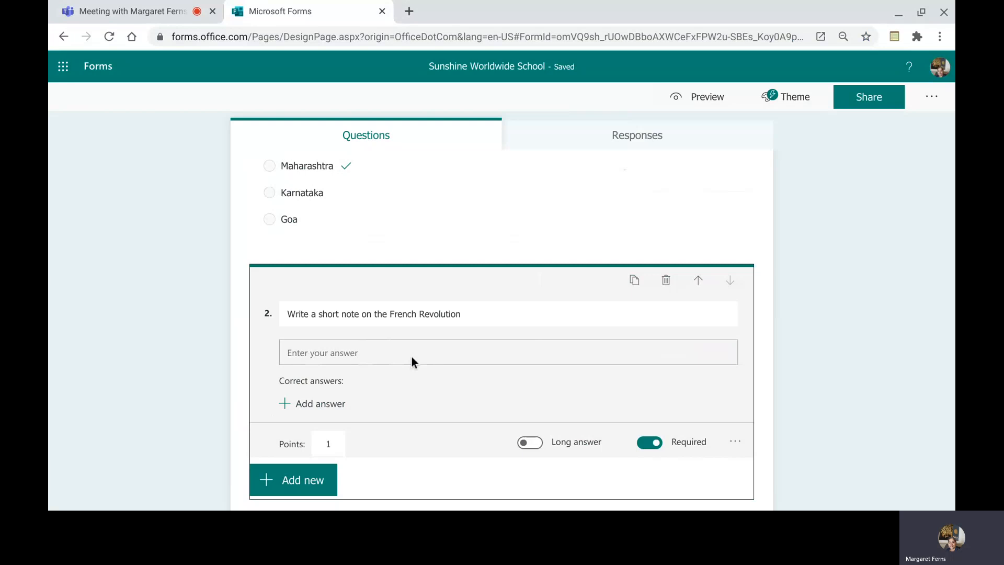
{"action": "left_click", "coordinate": [539, 444]}
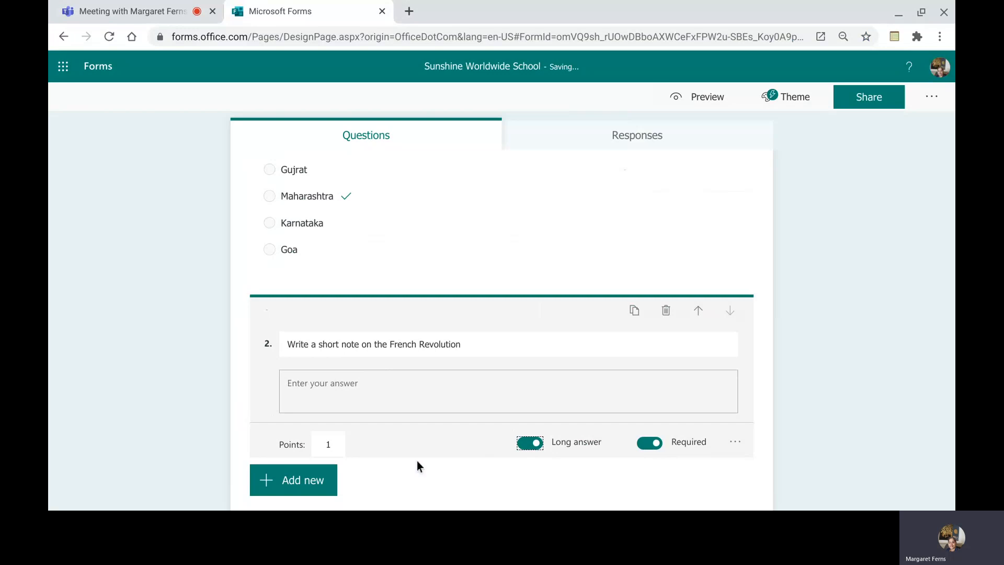
{"action": "left_click", "coordinate": [330, 444]}
{"action": "key", "text": "BackSpace"}
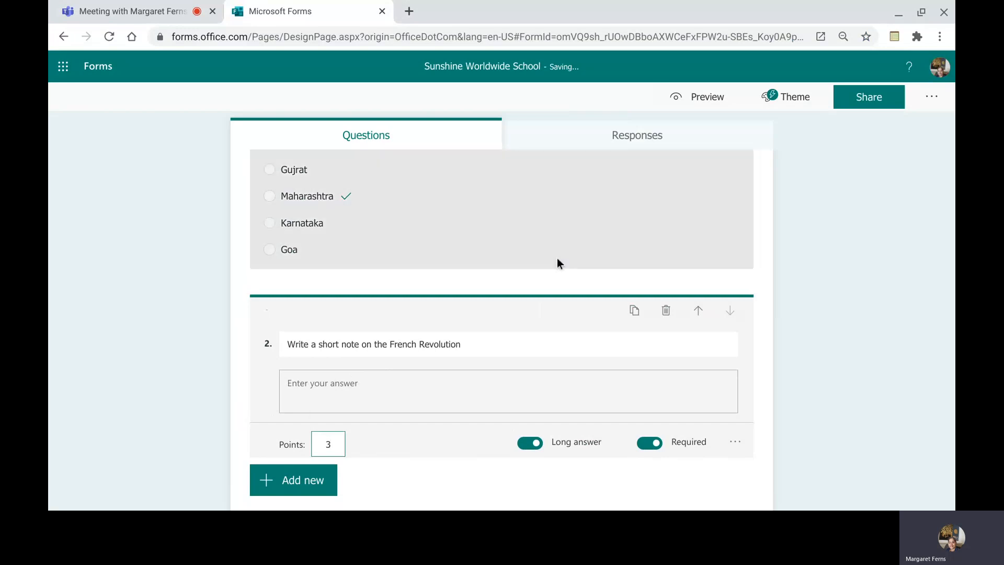
- Move the French Revolution question above the map question
{"action": "scroll", "coordinate": [450, 281], "scroll_direction": "up", "scroll_amount": 2}
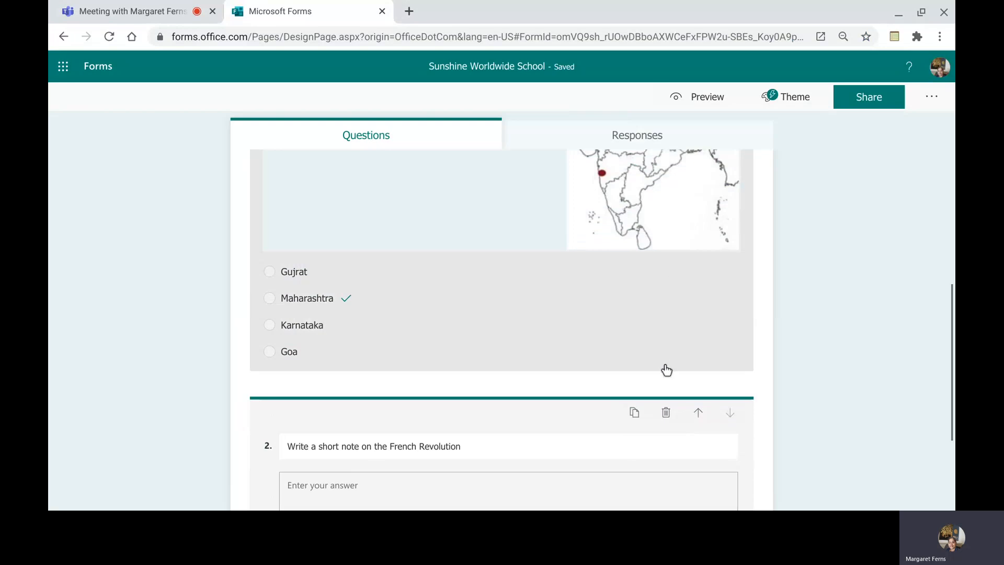
{"action": "left_click", "coordinate": [698, 413]}
{"action": "scroll", "coordinate": [545, 470], "scroll_direction": "down", "scroll_amount": 6}
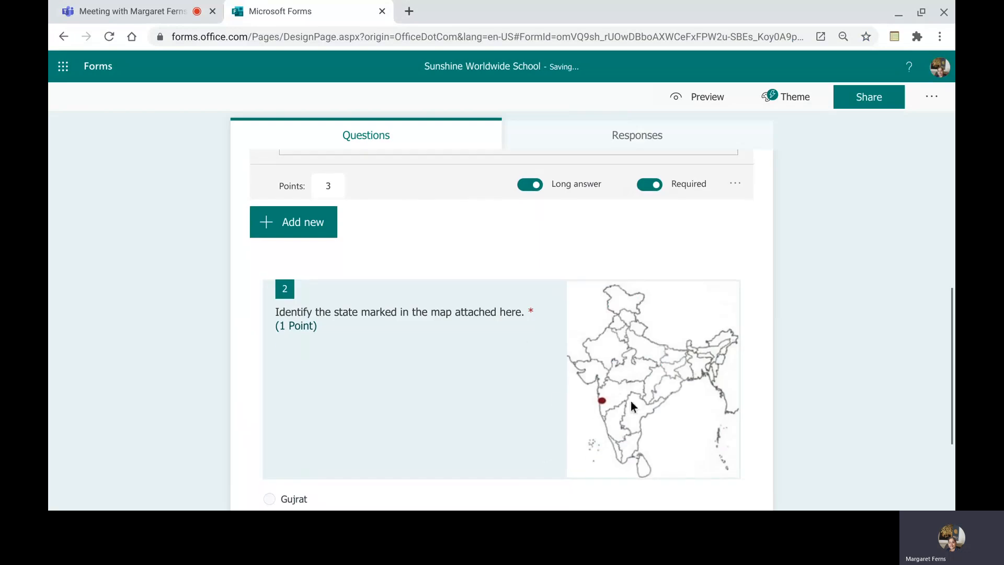
{"action": "scroll", "coordinate": [549, 400], "scroll_direction": "down", "scroll_amount": 3}
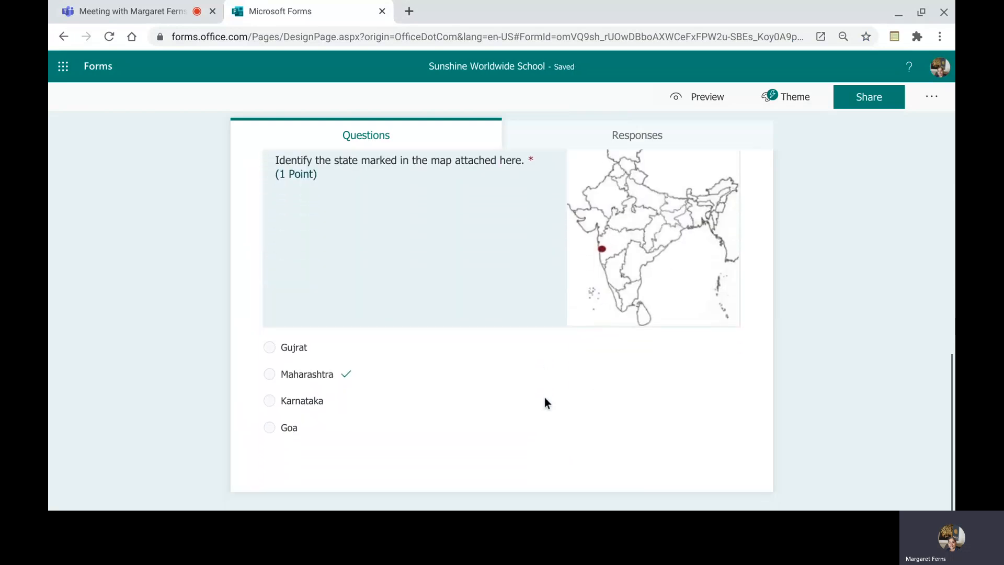
- Insert a new section between the French Revolution question and the map question, titled "Section A"
{"action": "scroll", "coordinate": [316, 437], "scroll_direction": "up", "scroll_amount": 7}
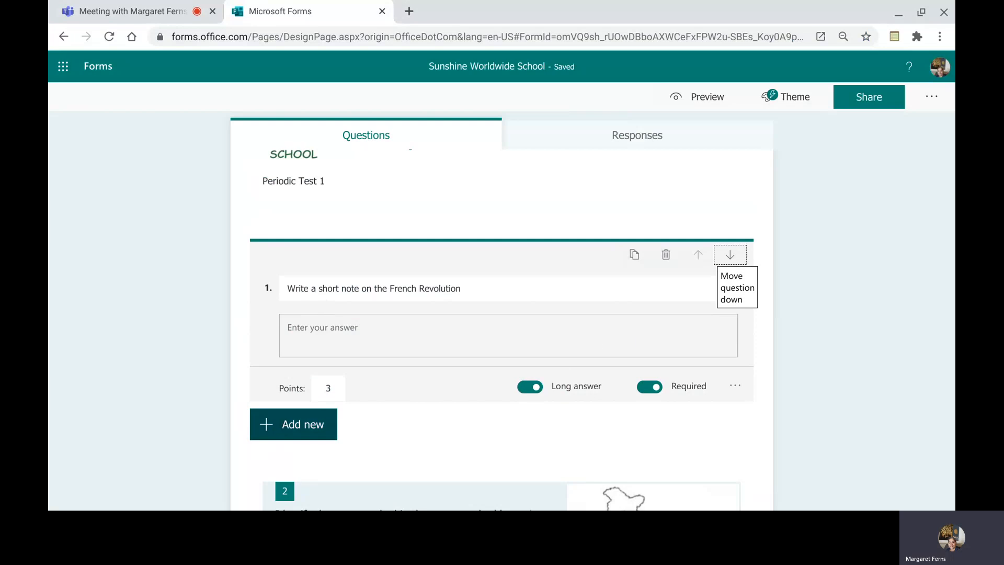
{"action": "left_click", "coordinate": [285, 426]}
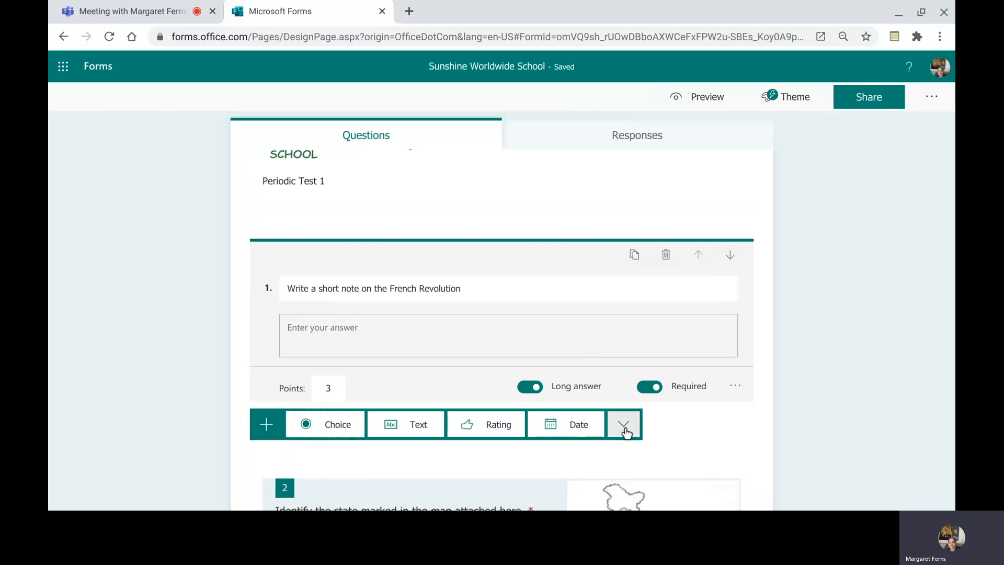
{"action": "scroll", "coordinate": [632, 430], "scroll_direction": "down", "scroll_amount": 2}
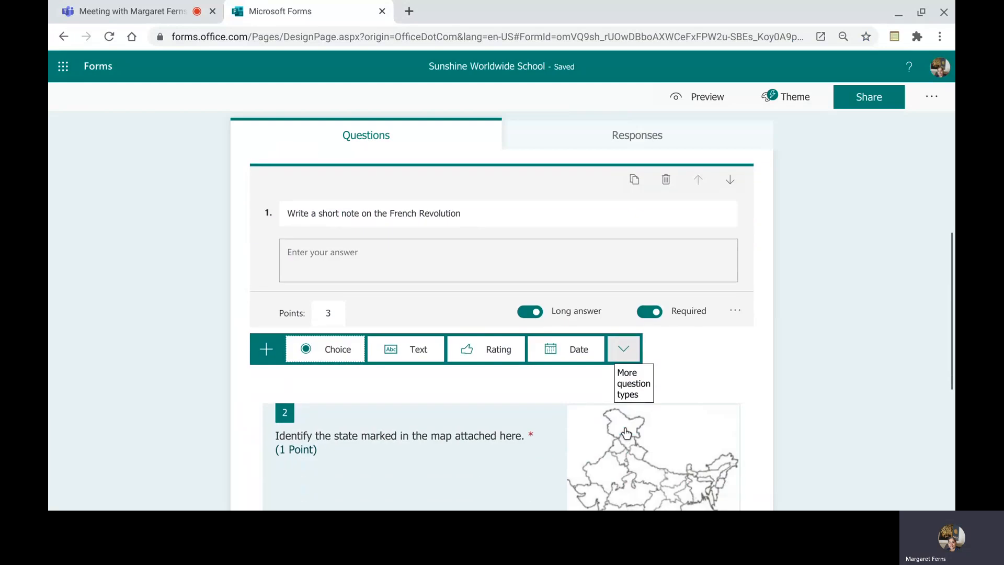
{"action": "left_click", "coordinate": [634, 353]}
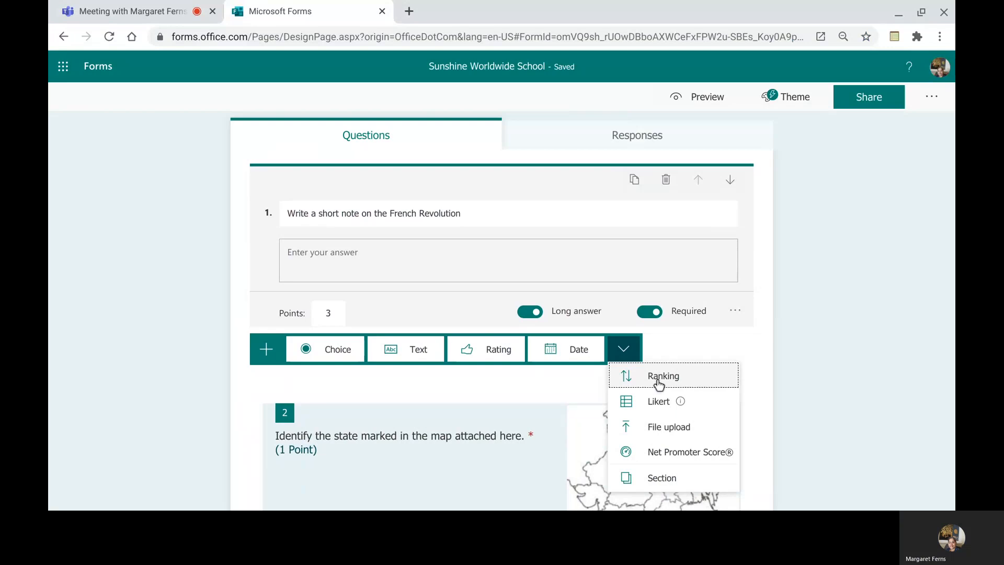
{"action": "left_click", "coordinate": [655, 479]}
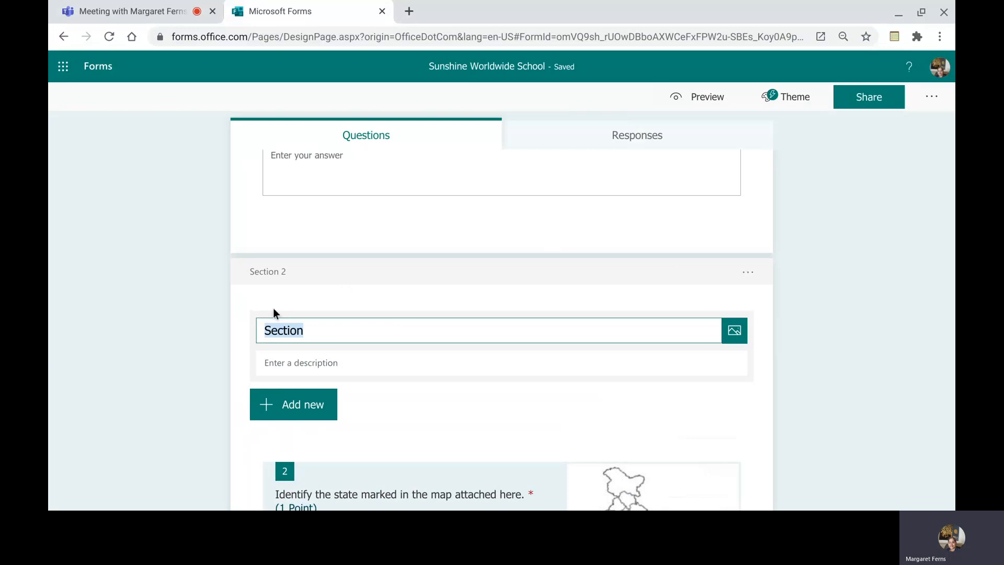
{"action": "left_click", "coordinate": [314, 329]}
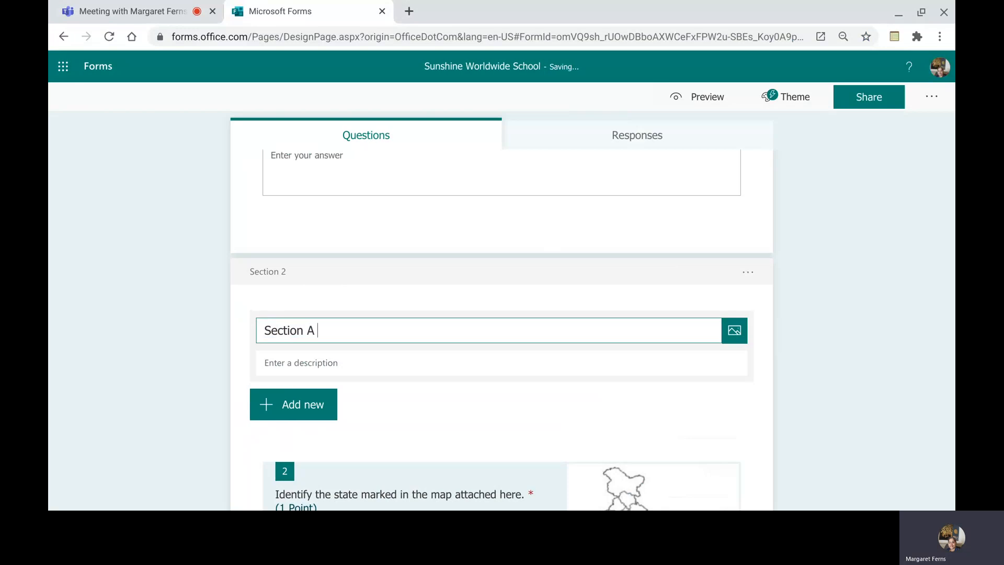
- Give Section A the description "Long Answer Questions - 15 marks"
{"action": "left_click", "coordinate": [274, 363]}
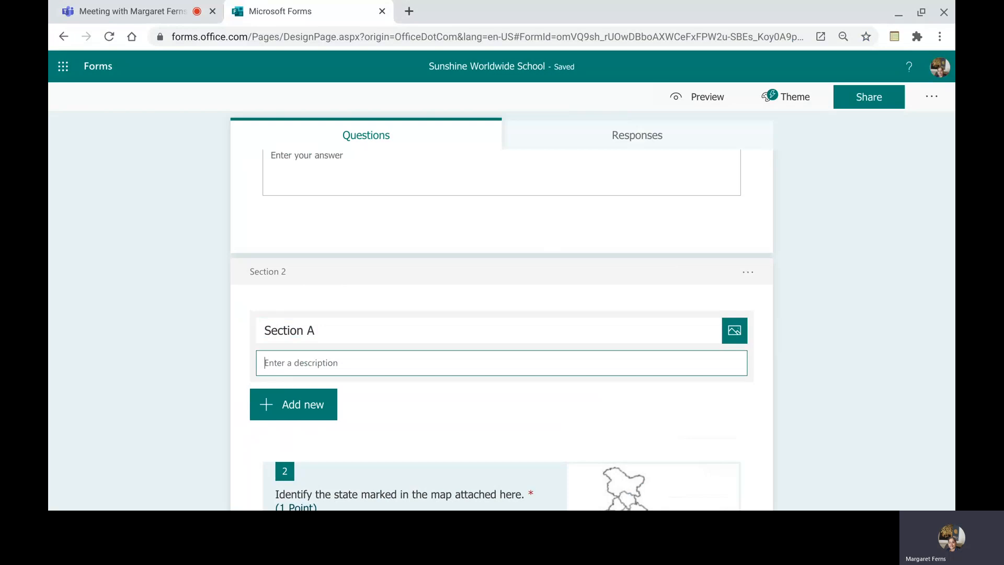
{"action": "type", "text": "Lo"}
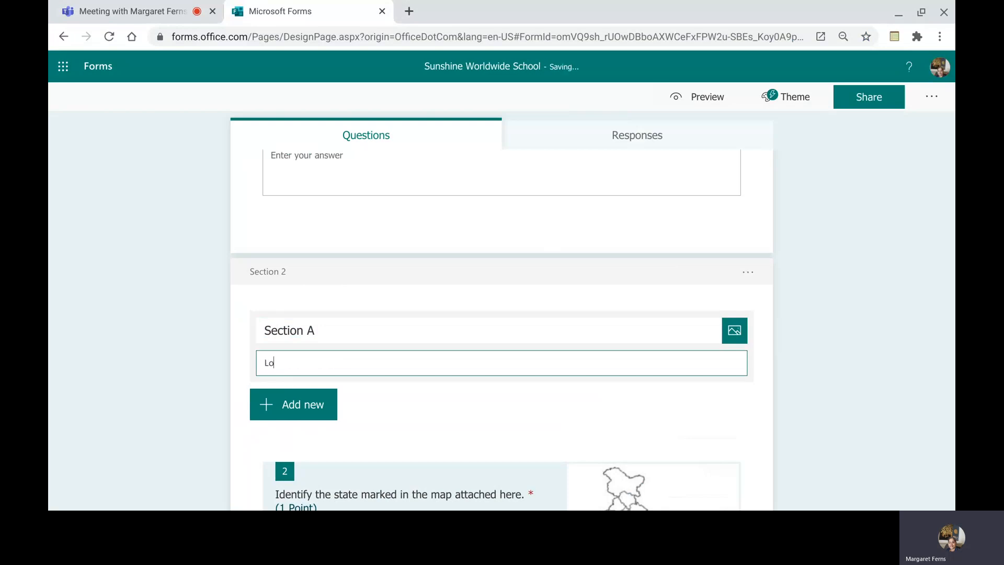
{"action": "type", "text": "ng Answe"}
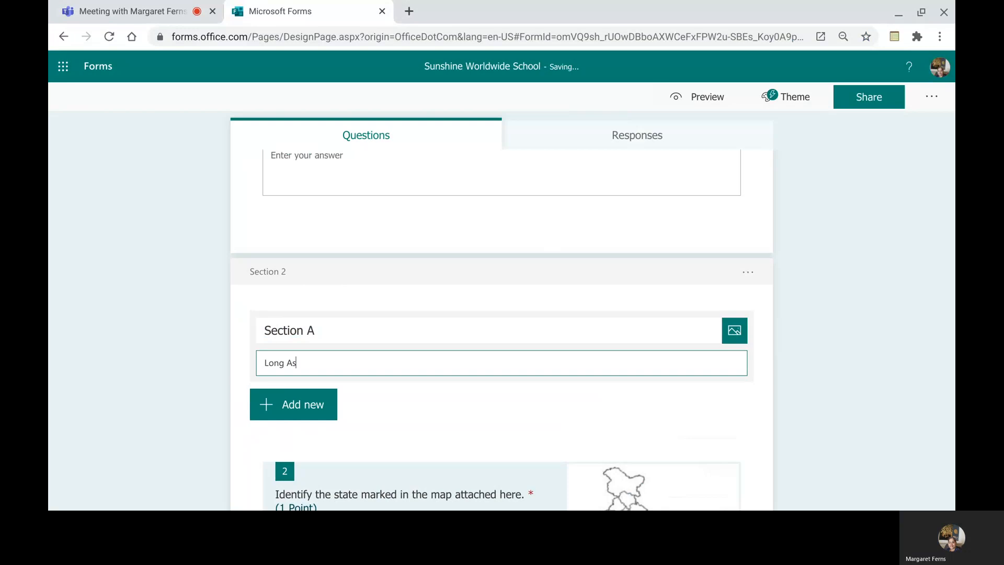
{"action": "type", "text": "r Question "}
{"action": "type", "text": " - 15 marks"}
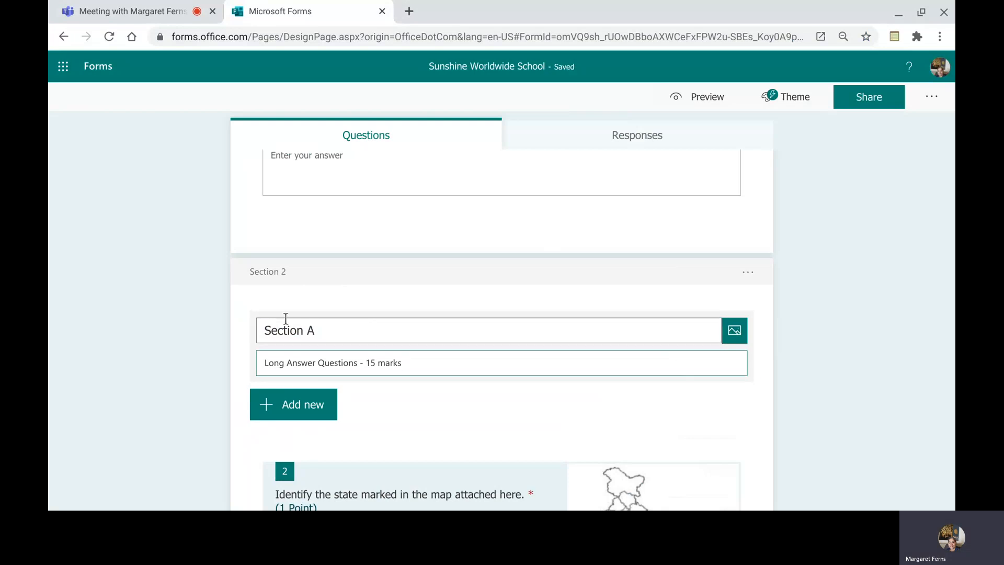
{"action": "left_click", "coordinate": [266, 404]}
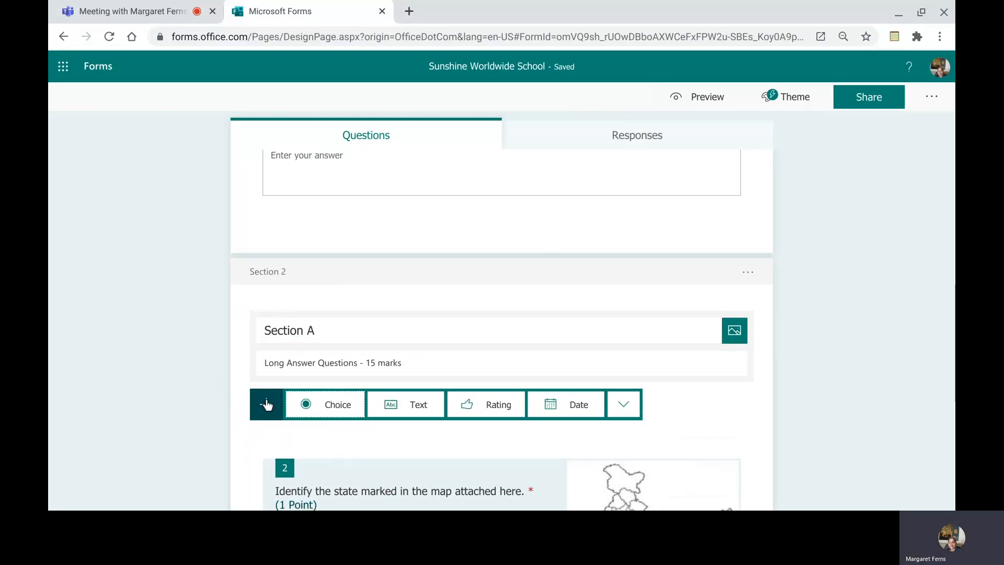
{"action": "left_click", "coordinate": [388, 411]}
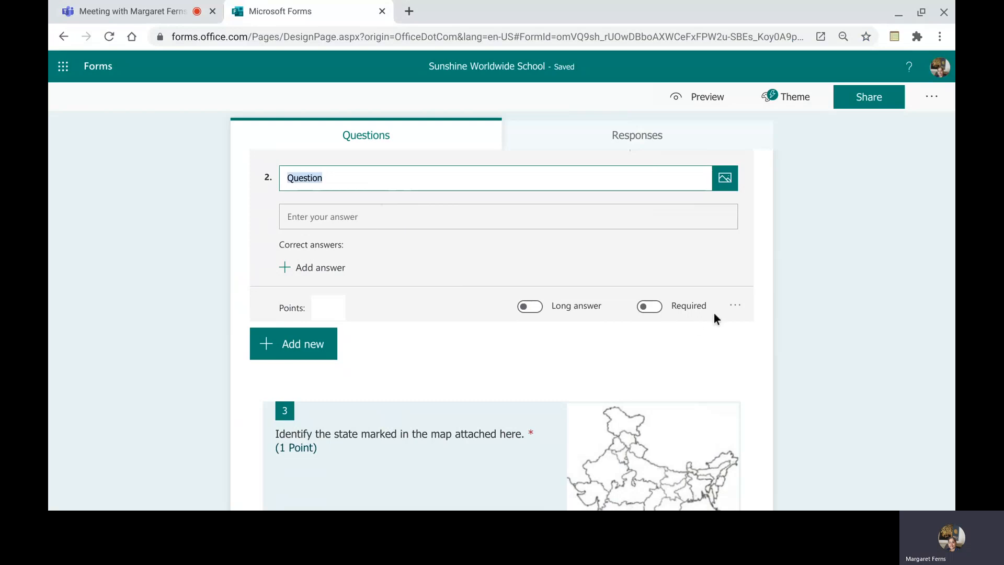
{"action": "left_click", "coordinate": [736, 309]}
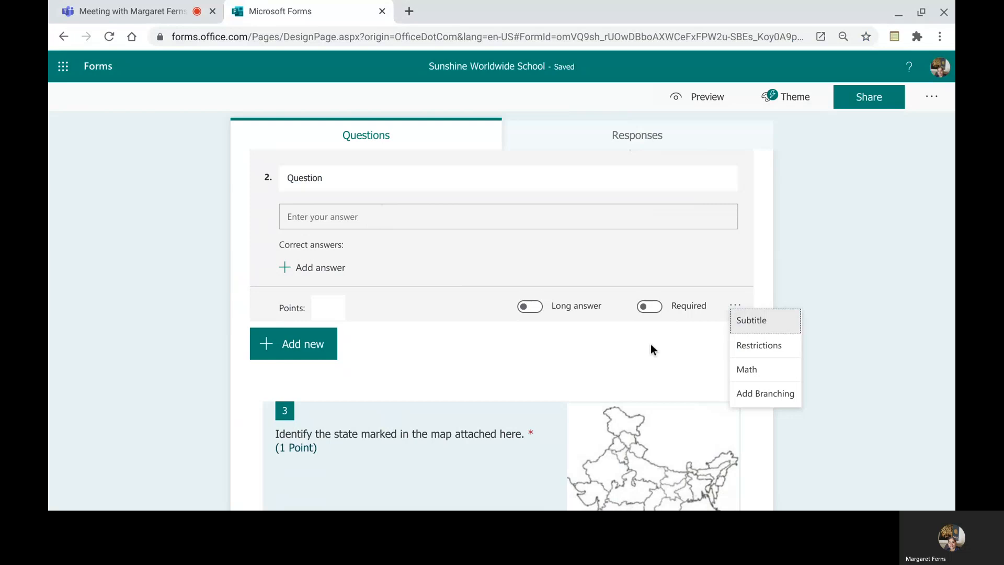
{"action": "scroll", "coordinate": [308, 319], "scroll_direction": "up", "scroll_amount": 3}
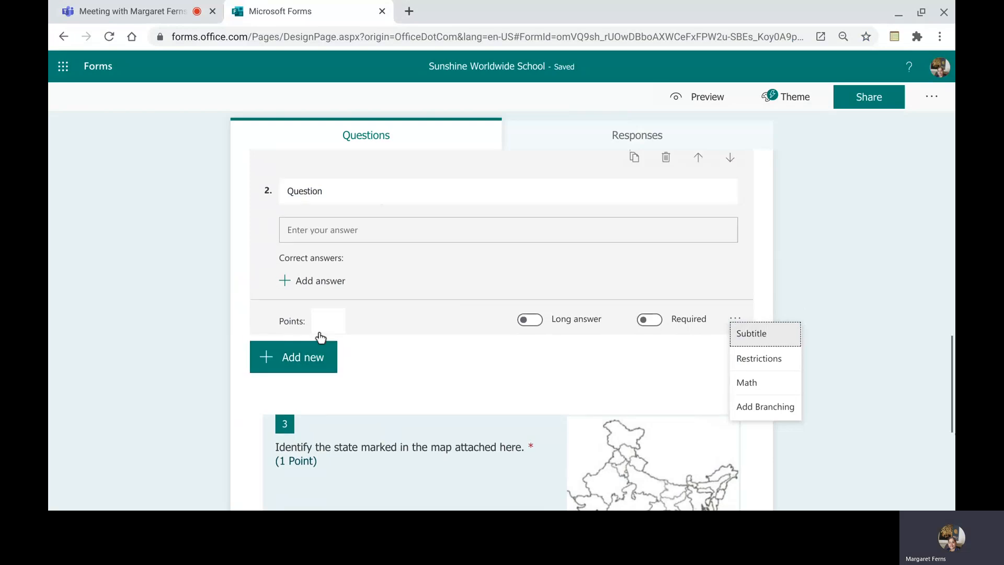
{"action": "left_click", "coordinate": [665, 283]}
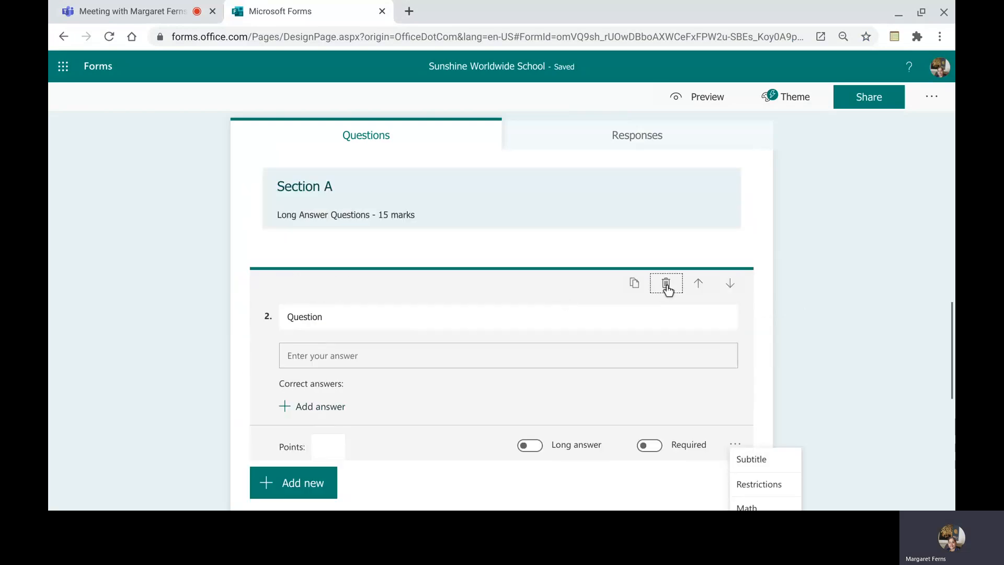
- Add a file upload question after the map question and accept creating a OneDrive folder for responders' files
{"action": "scroll", "coordinate": [493, 448], "scroll_direction": "down", "scroll_amount": 4}
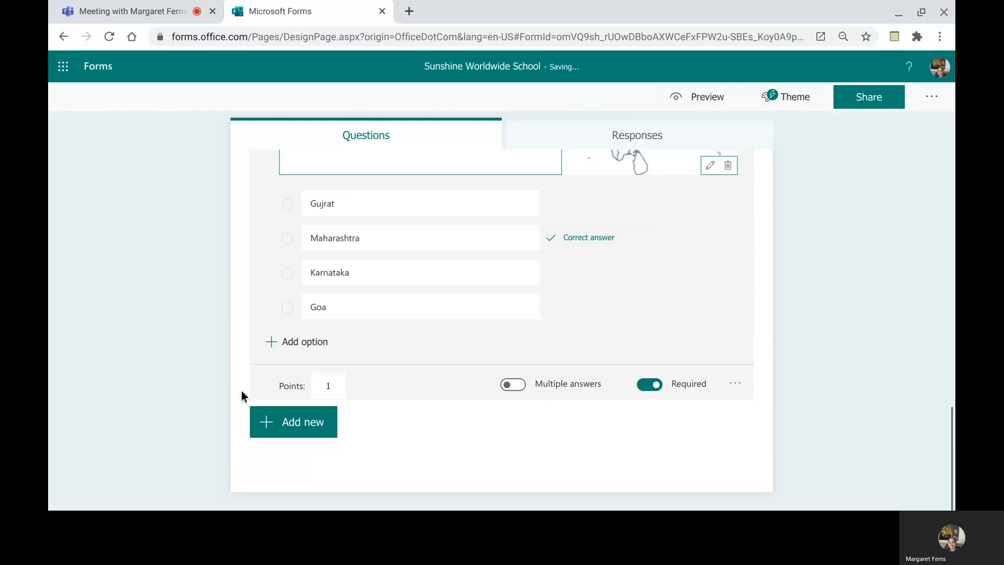
{"action": "left_click", "coordinate": [275, 428]}
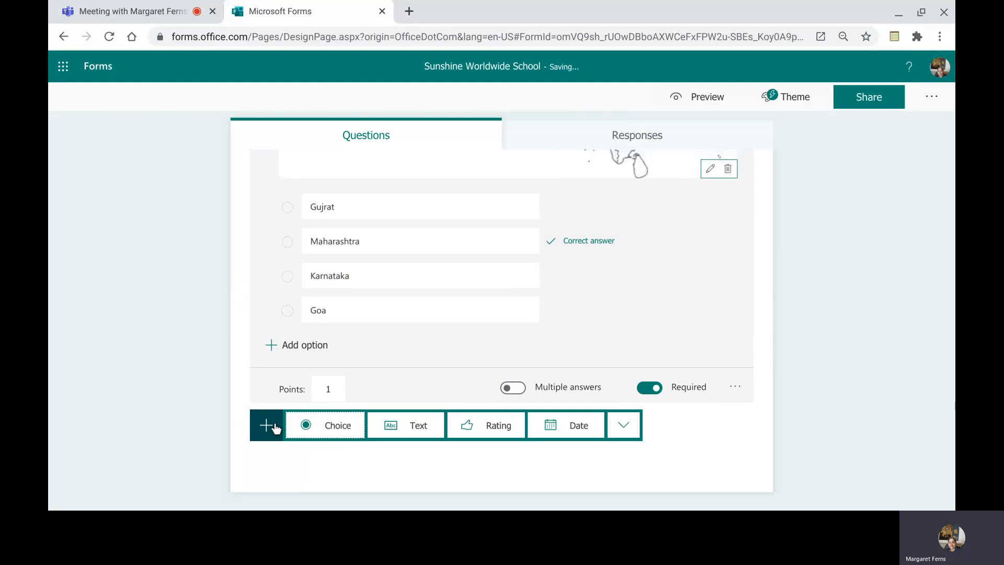
{"action": "left_click", "coordinate": [621, 429]}
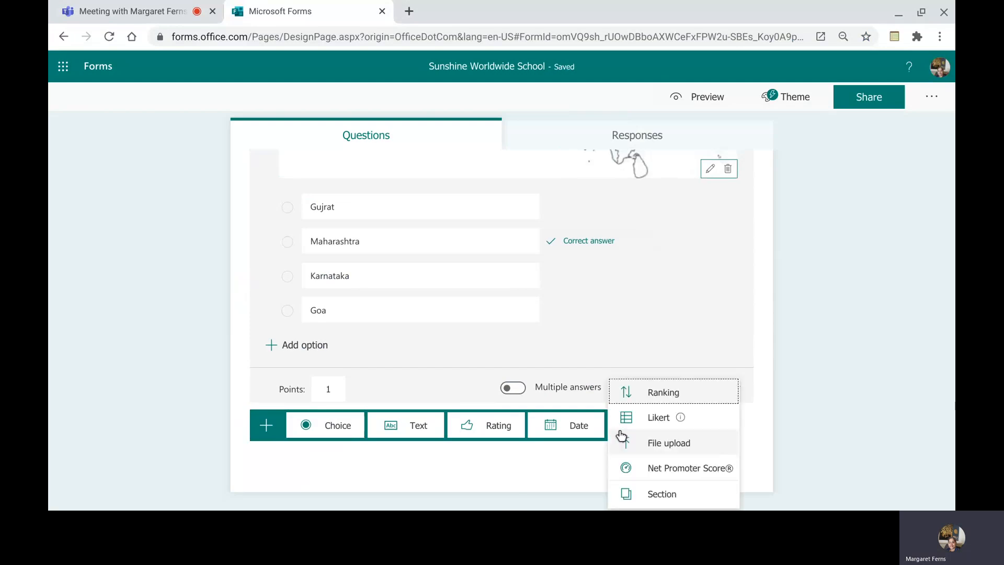
{"action": "left_click", "coordinate": [651, 445]}
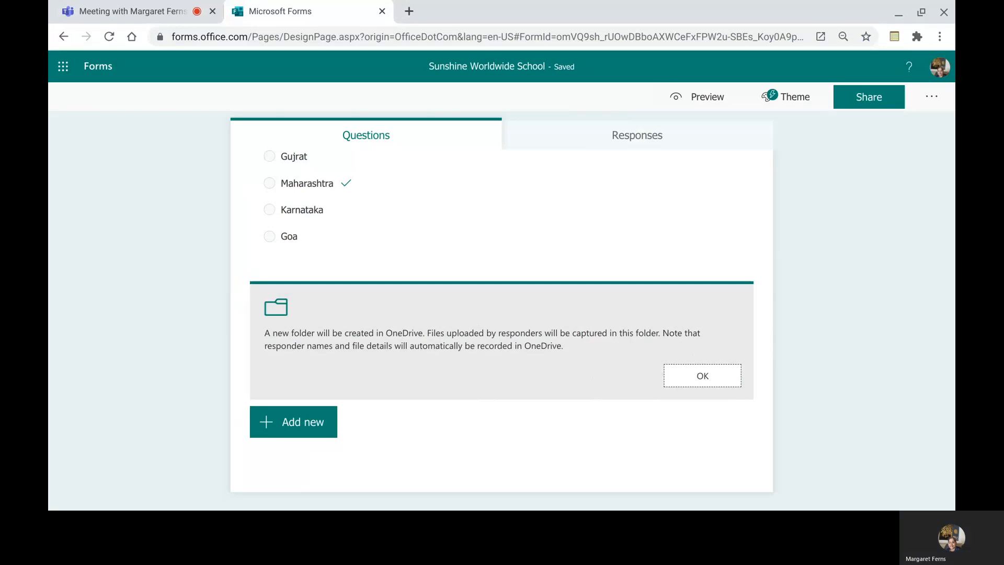
{"action": "left_click", "coordinate": [687, 388]}
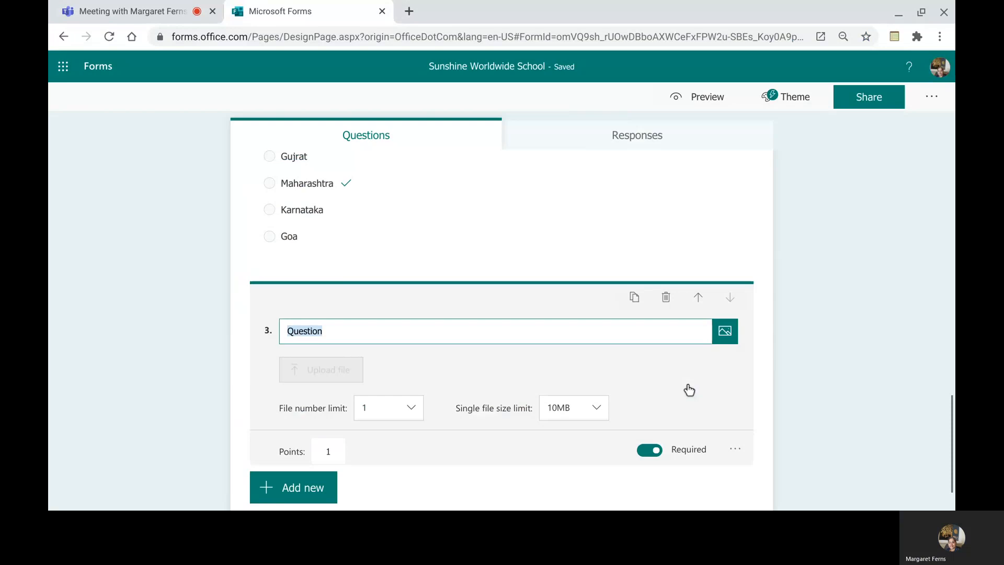
- Replace the file upload question's placeholder text with "Draw a flow chart on the Russian Revolution"
{"action": "left_click", "coordinate": [299, 328]}
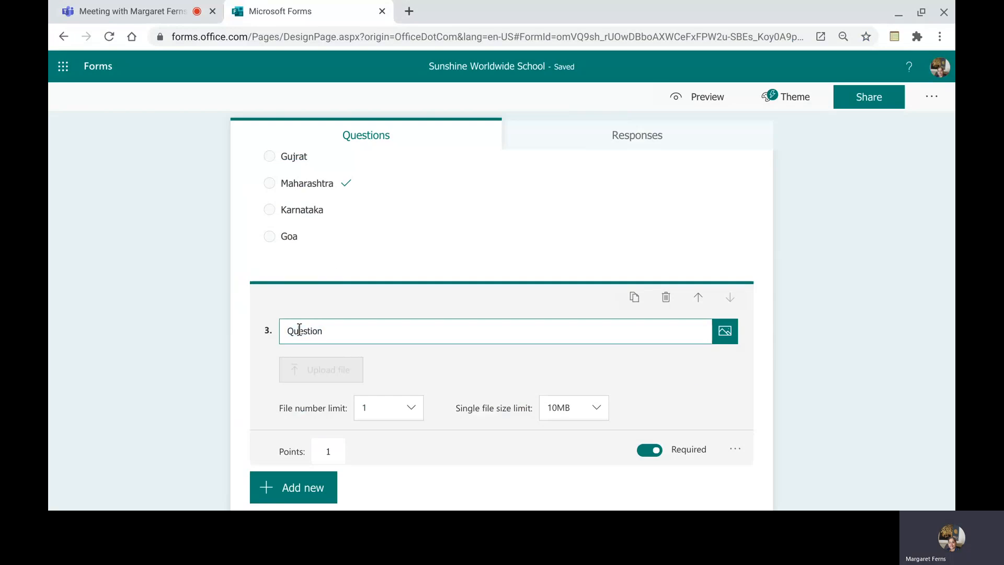
{"action": "key", "text": "BackSpace"}
{"action": "key", "text": "BackSpace"}
{"action": "key", "text": "BackSpace"}
{"action": "key", "text": "BackSpace"}
{"action": "key", "text": "BackSpace"}
{"action": "key", "text": "BackSpace"}
{"action": "key", "text": "BackSpace"}
{"action": "key", "text": "BackSpace"}
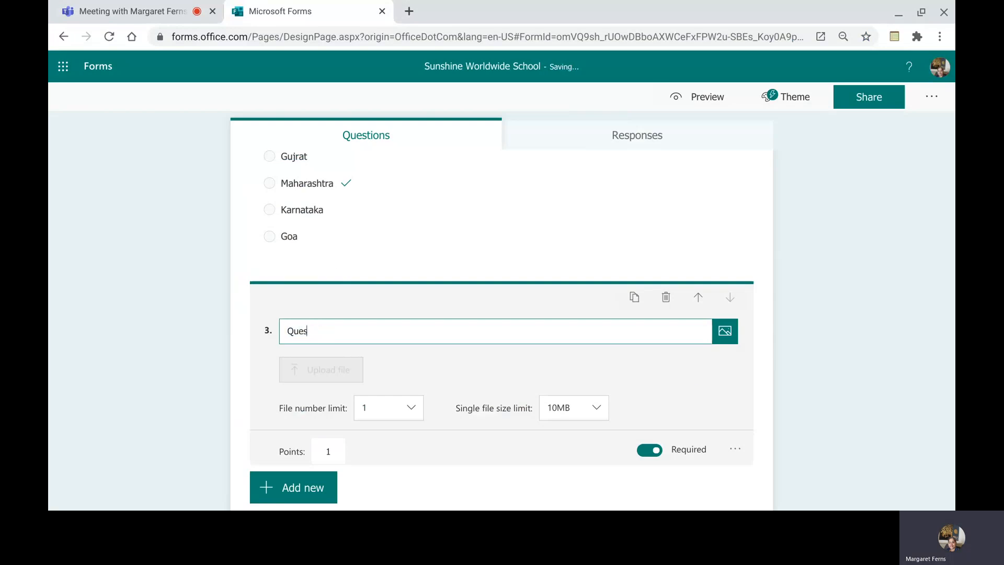
{"action": "type", "text": "Draw a flow chart"}
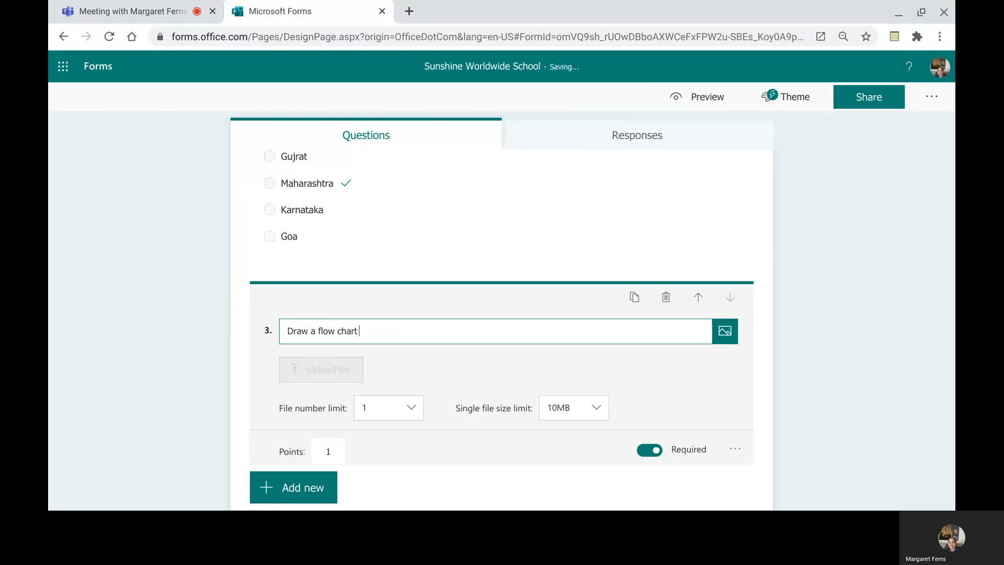
{"action": "type", "text": " on the"}
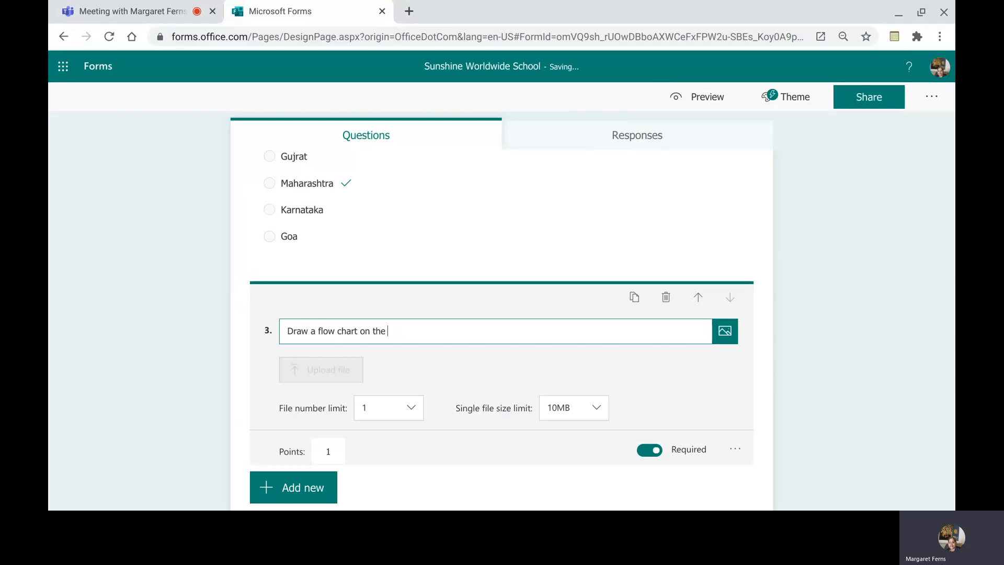
{"action": "type", "text": " Russian Revolution"}
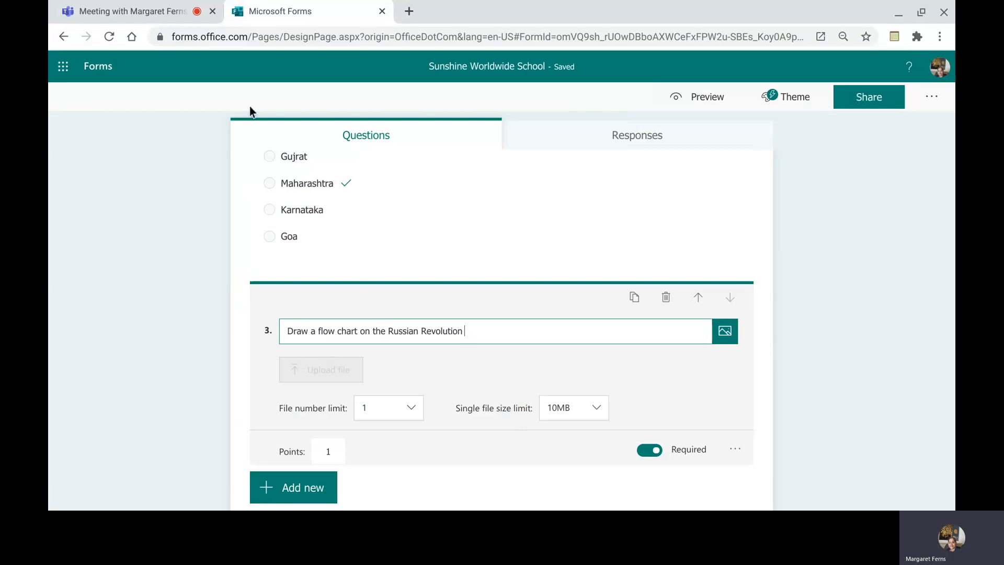
- Check the file number and single file size limit options of the flow chart question and set its points to 5
{"action": "left_click", "coordinate": [411, 409]}
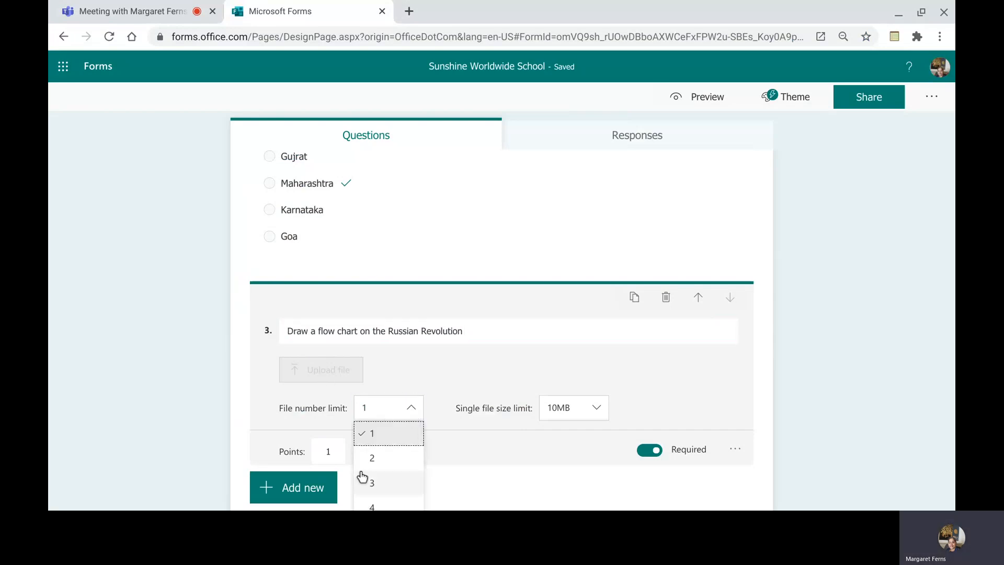
{"action": "left_click", "coordinate": [598, 414]}
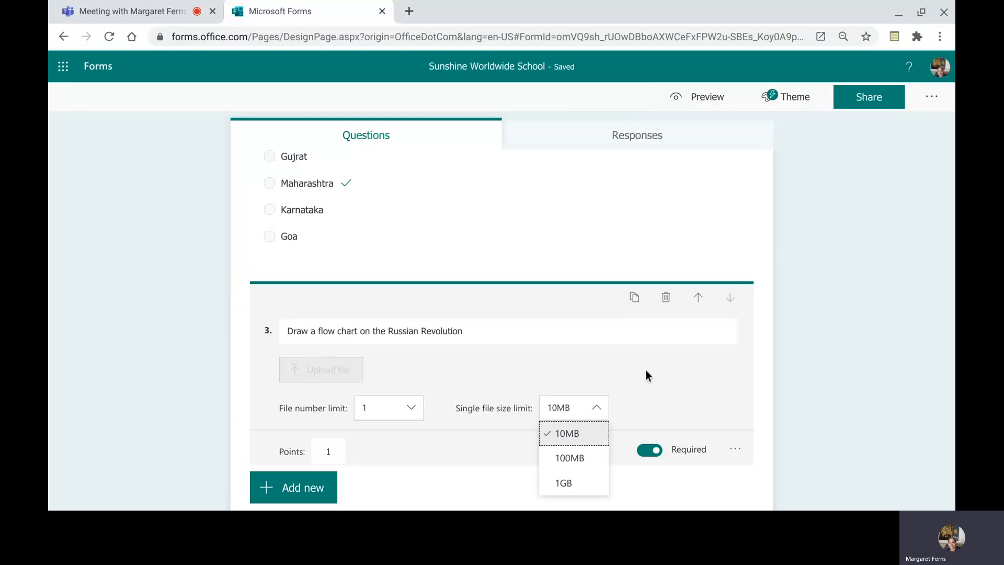
{"action": "left_click", "coordinate": [672, 473]}
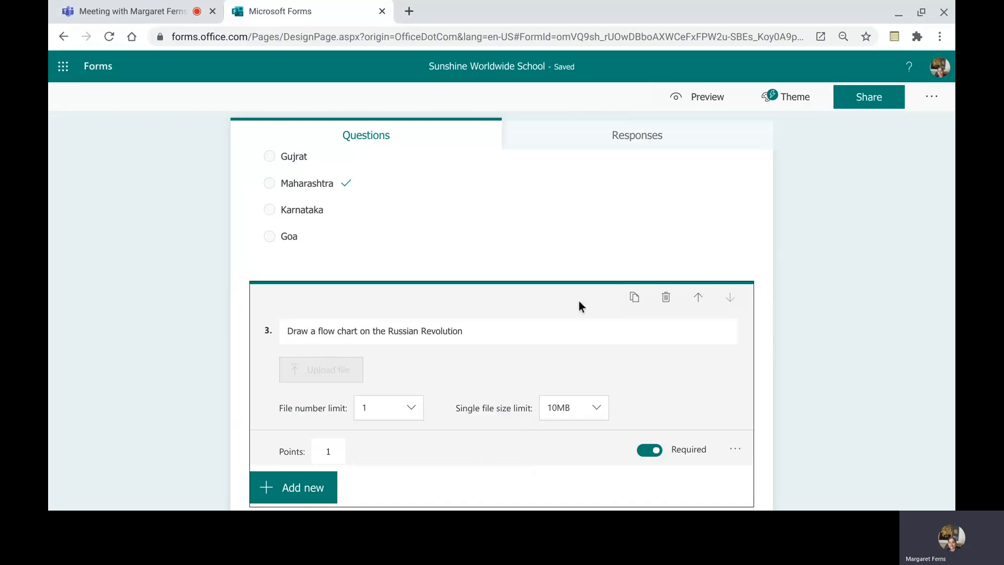
{"action": "left_click", "coordinate": [330, 452]}
{"action": "key", "text": "BackSpace"}
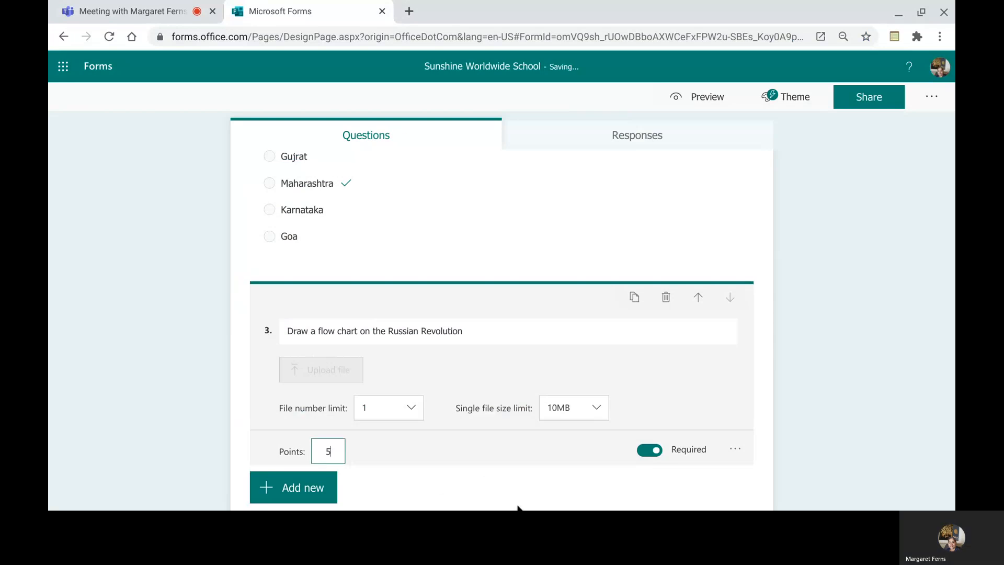
- Add a text question after the flow chart question, titled "Creative Writing question:"
{"action": "scroll", "coordinate": [439, 482], "scroll_direction": "down", "scroll_amount": 2}
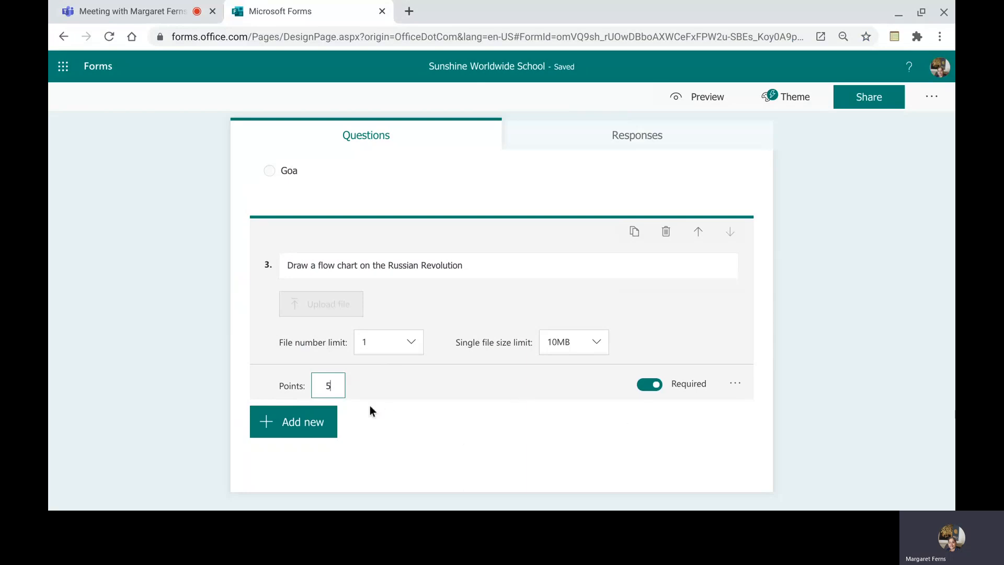
{"action": "left_click", "coordinate": [302, 428]}
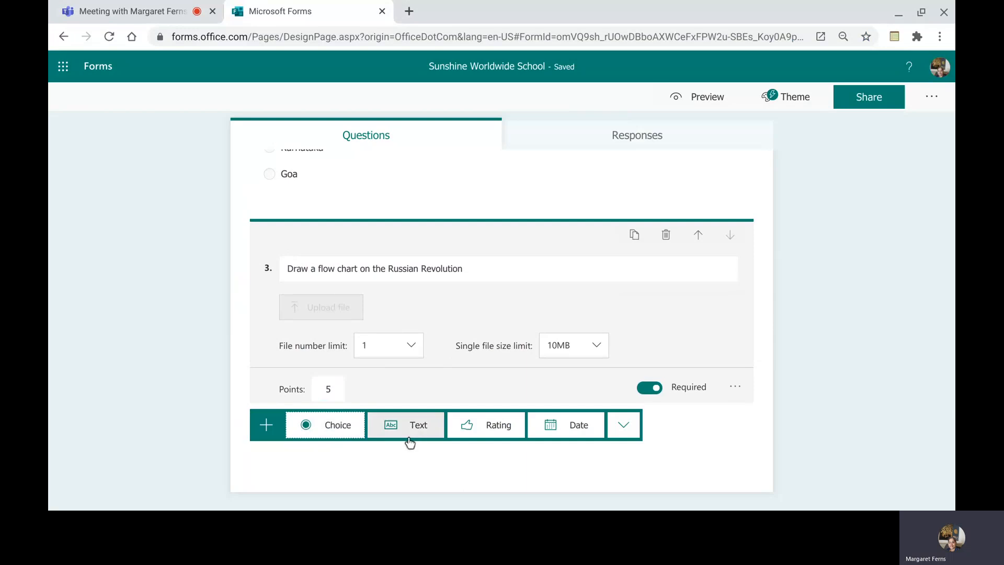
{"action": "left_click", "coordinate": [413, 429]}
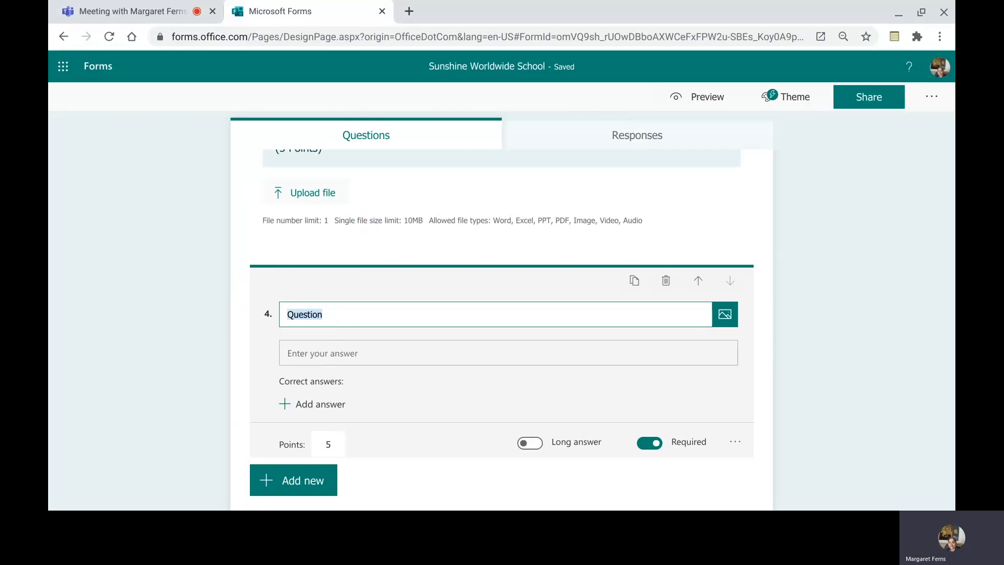
{"action": "type", "text": "Creativ"}
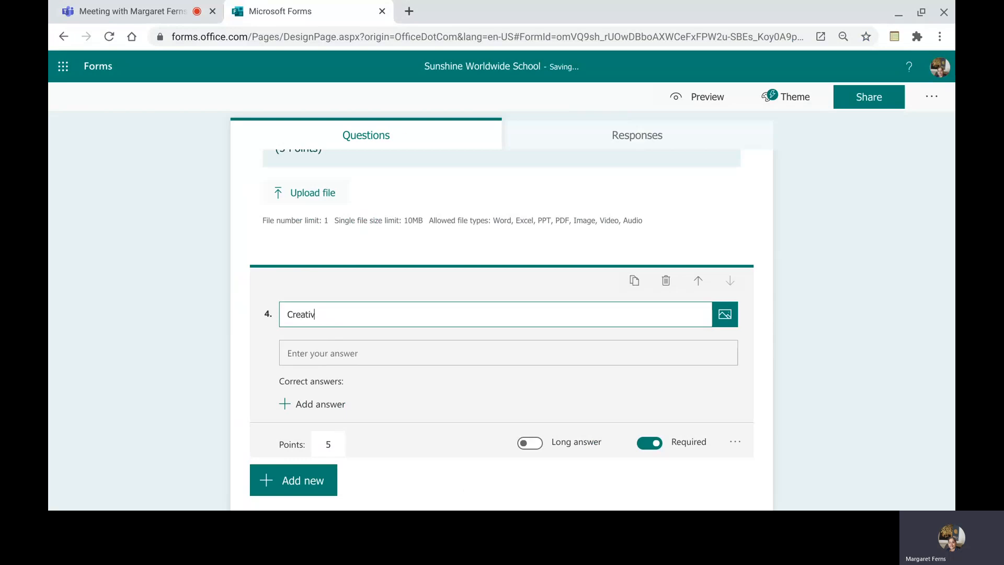
{"action": "type", "text": "e Writi"}
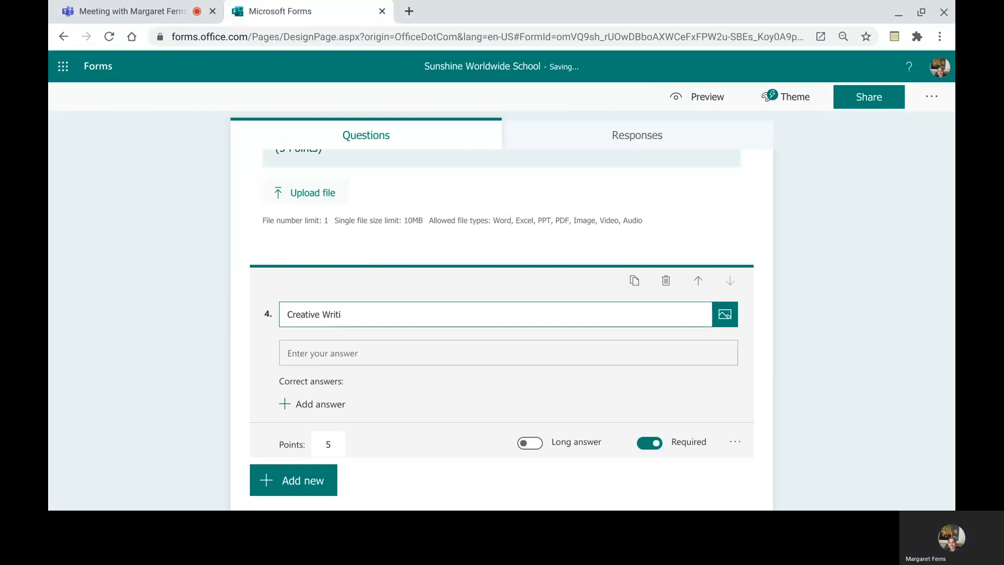
{"action": "type", "text": "ng que"}
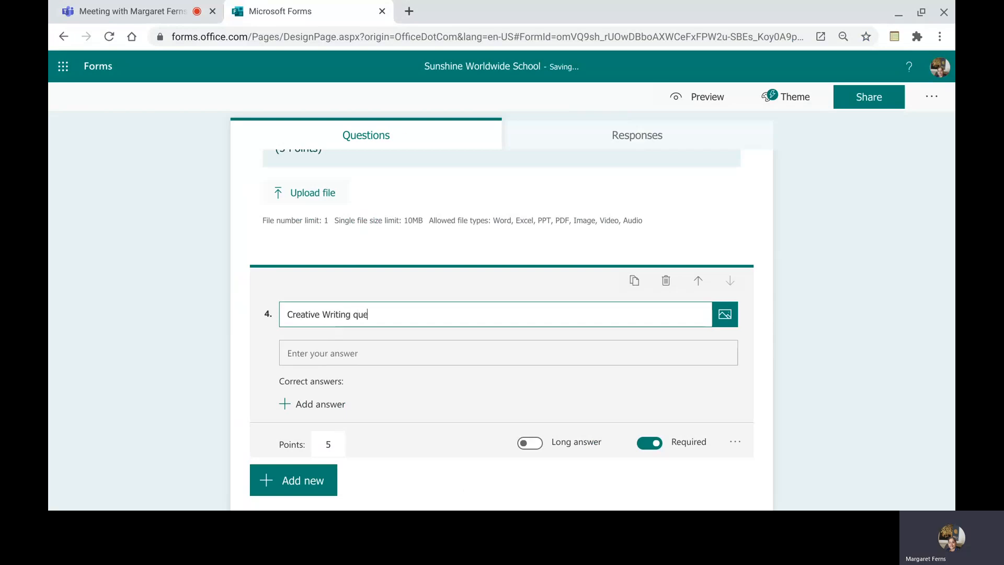
{"action": "type", "text": "stion:"}
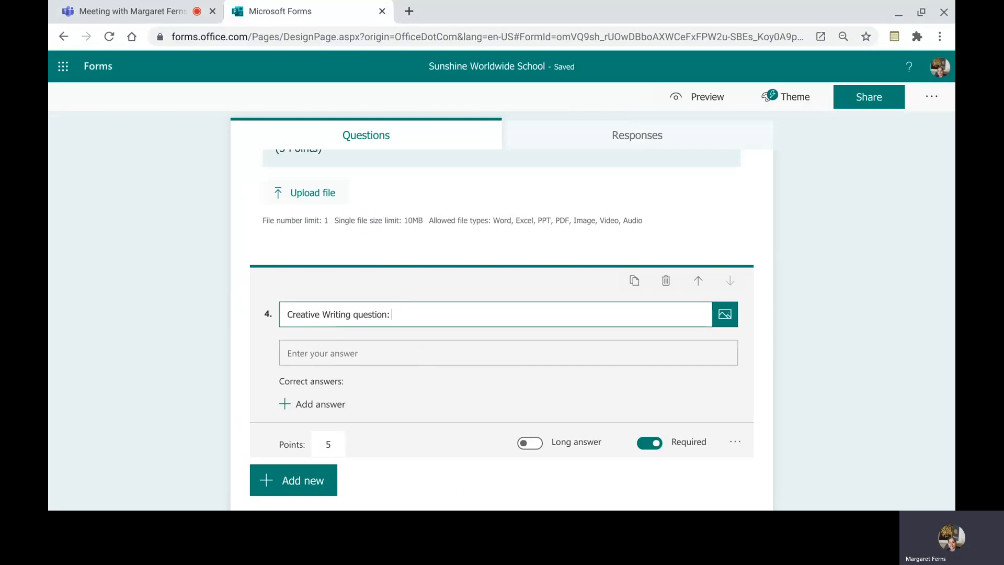
- Add the subtitle "Write a story in about 100 - 150 words on the given topic : My Nightmare" to the Creative Writing question
{"action": "left_click", "coordinate": [734, 442]}
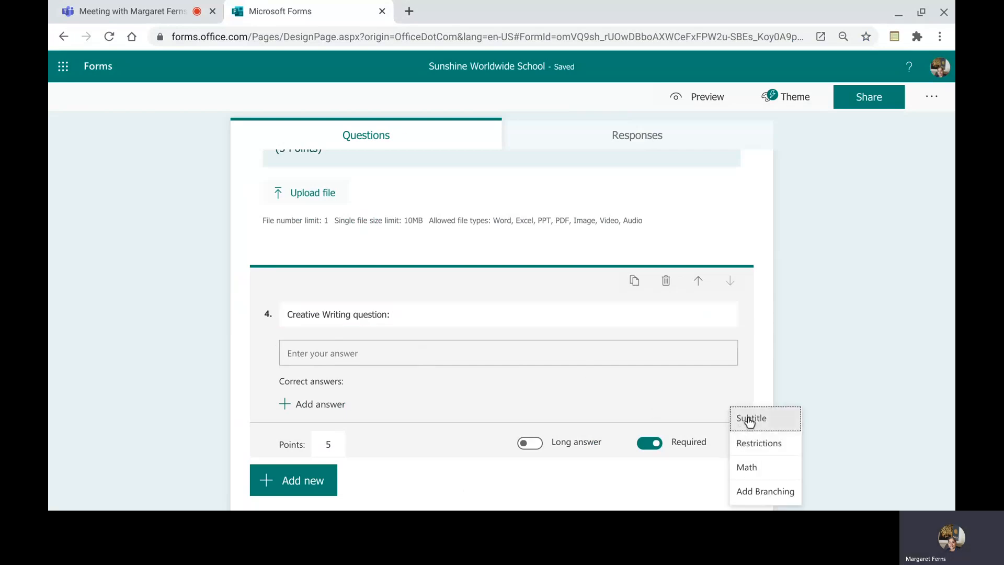
{"action": "left_click", "coordinate": [749, 420]}
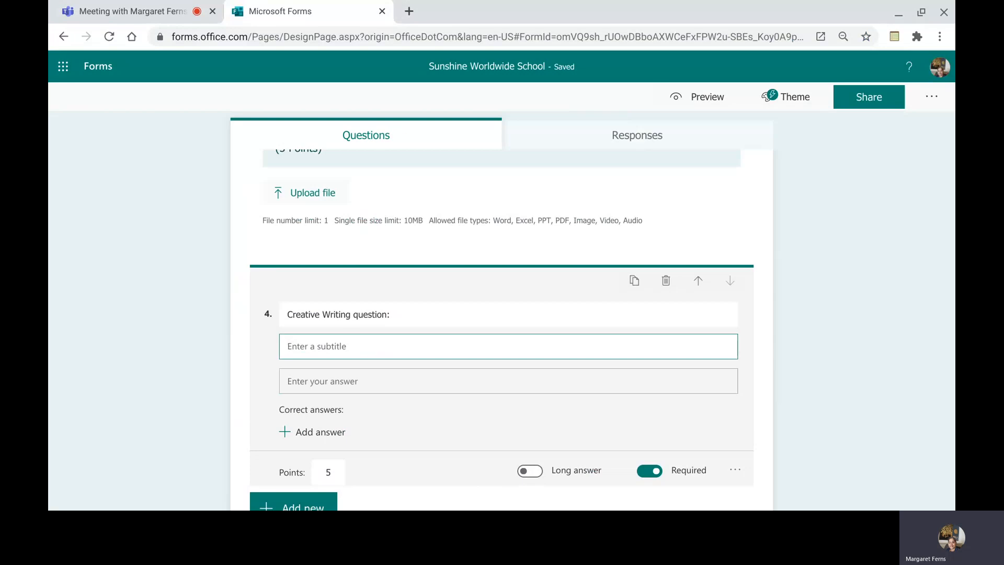
{"action": "type", "text": "Writ"}
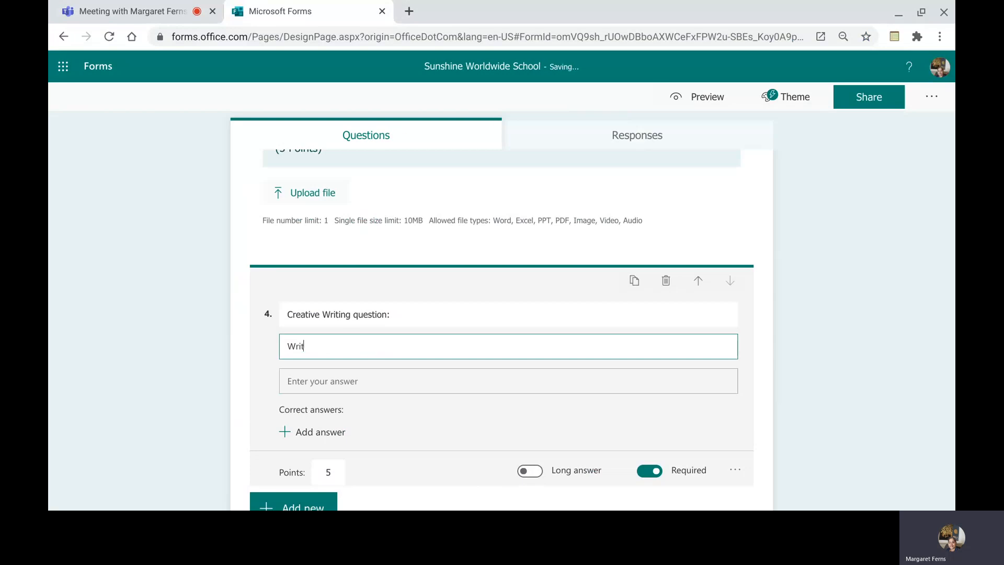
{"action": "type", "text": "e a s"}
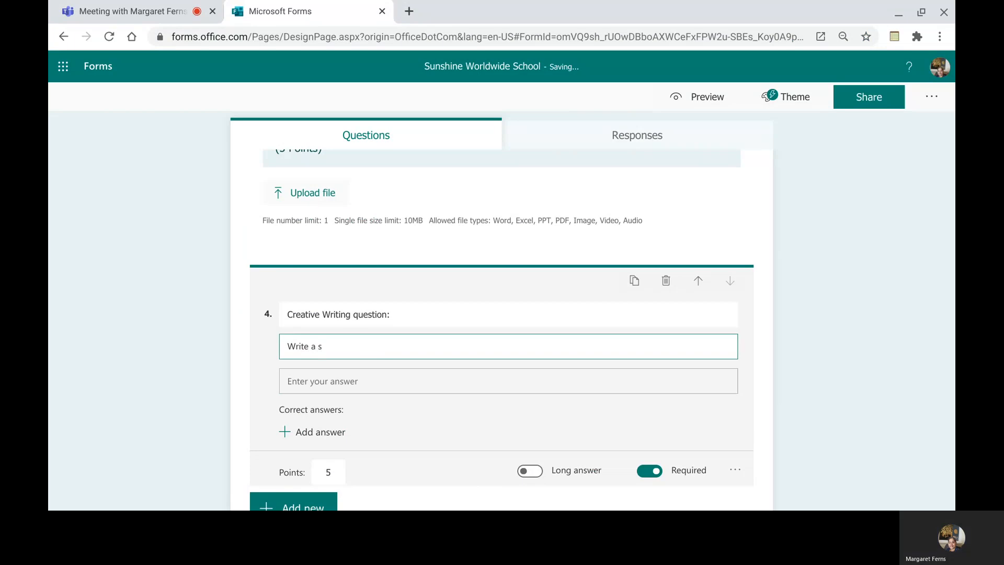
{"action": "type", "text": "tory in"}
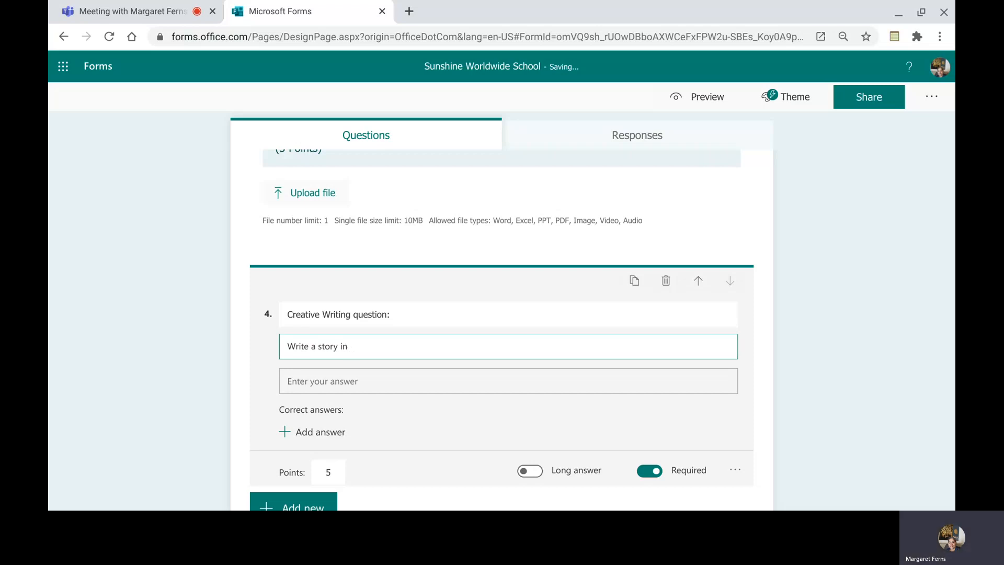
{"action": "type", "text": " about 100 - 150words"}
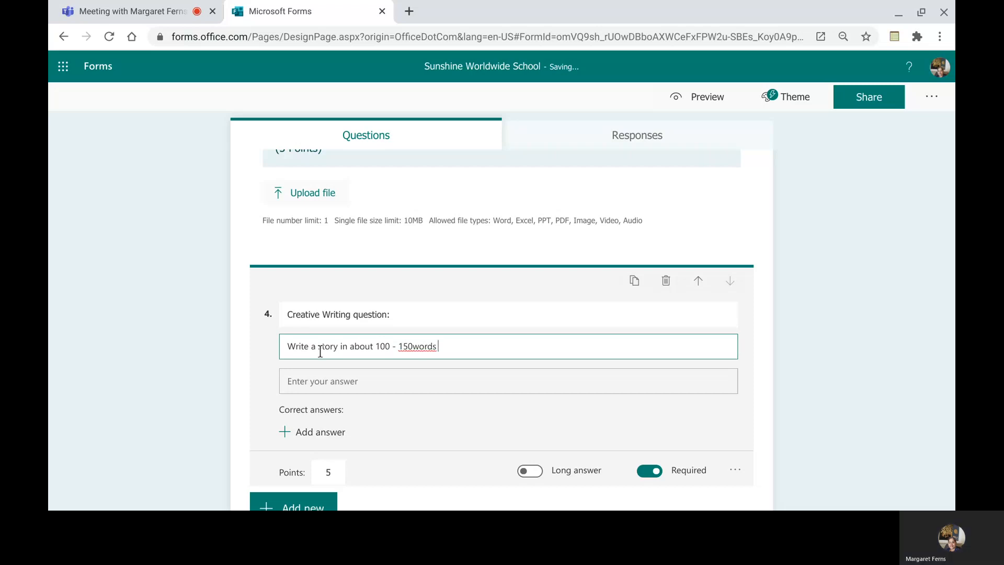
{"action": "left_click", "coordinate": [413, 345]}
{"action": "left_click", "coordinate": [447, 345]}
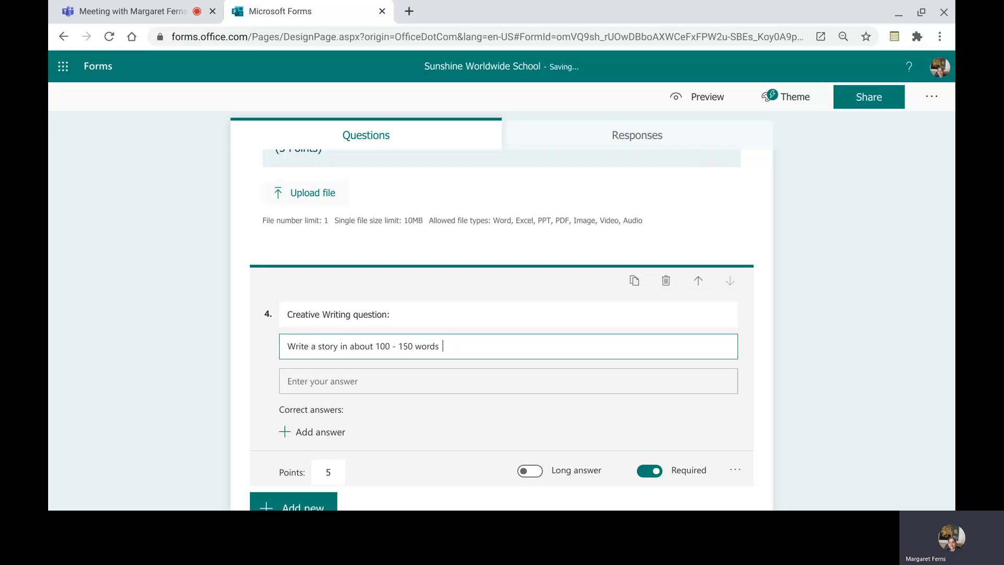
{"action": "type", "text": "on the given"}
{"action": "type", "text": "topic : My Nightmare"}
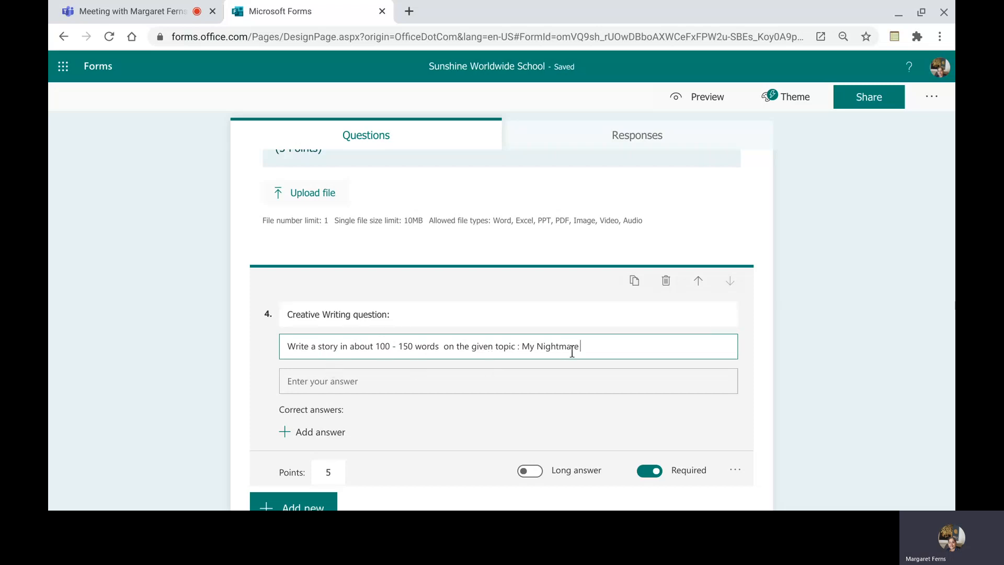
- Extend the subtitle with "OR" and "Write a letter to the editor addressing the issue of garbage disposal in your locality" on separate new lines
{"action": "key", "text": "Return"}
{"action": "type", "text": "OR"}
{"action": "key", "text": "Return"}
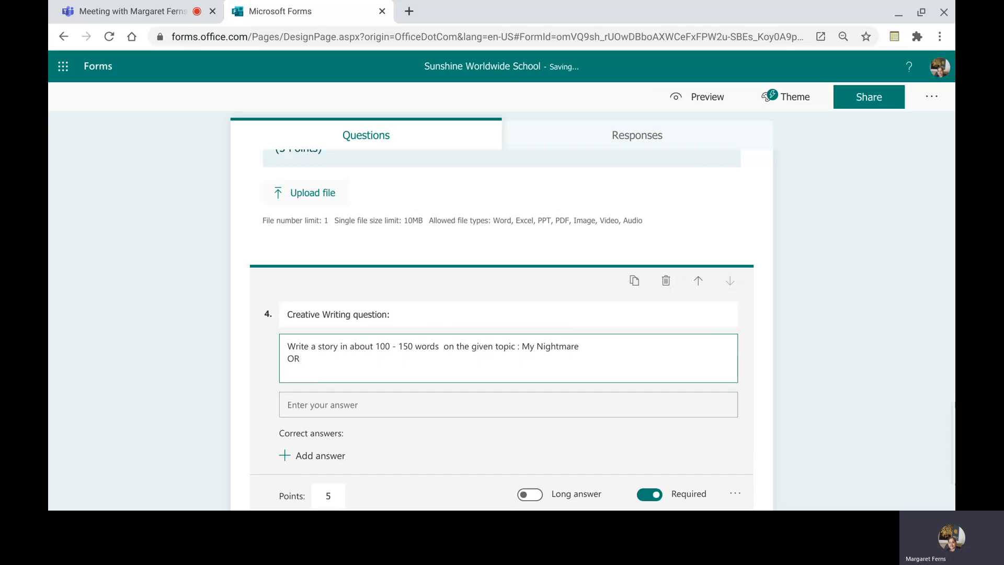
{"action": "type", "text": "Write a letter to the editor"}
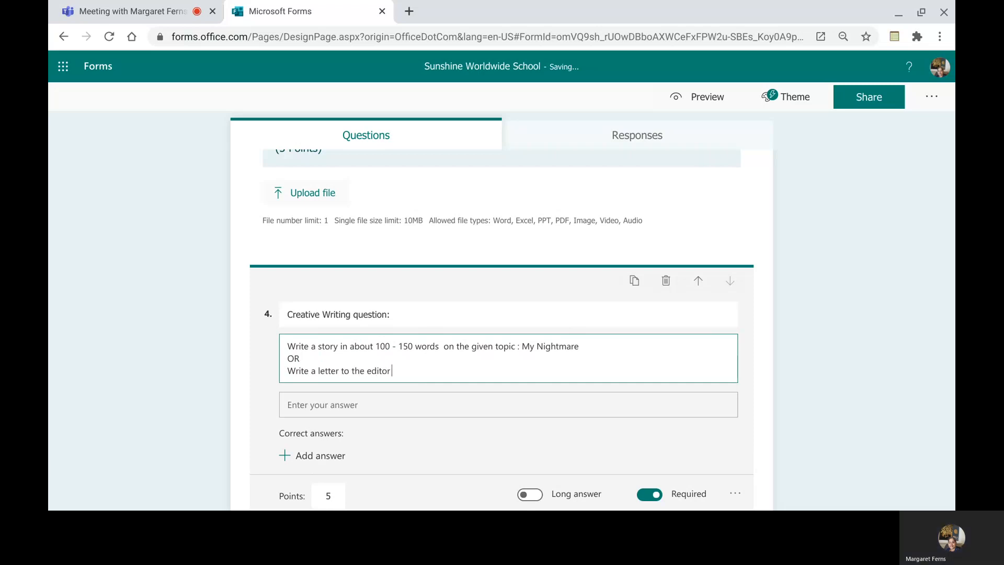
{"action": "type", "text": " addressing the"}
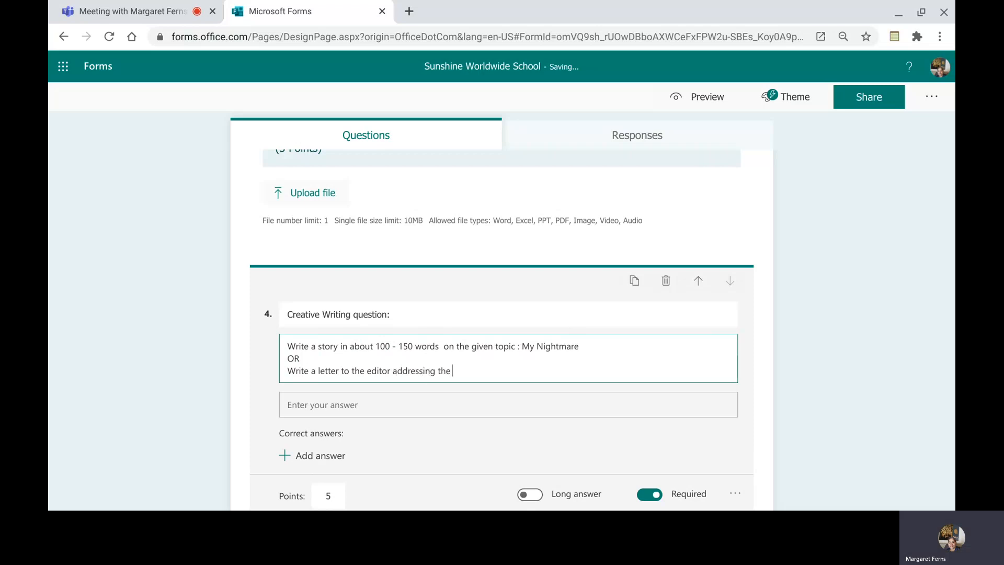
{"action": "type", "text": " issue of garbage dispos"}
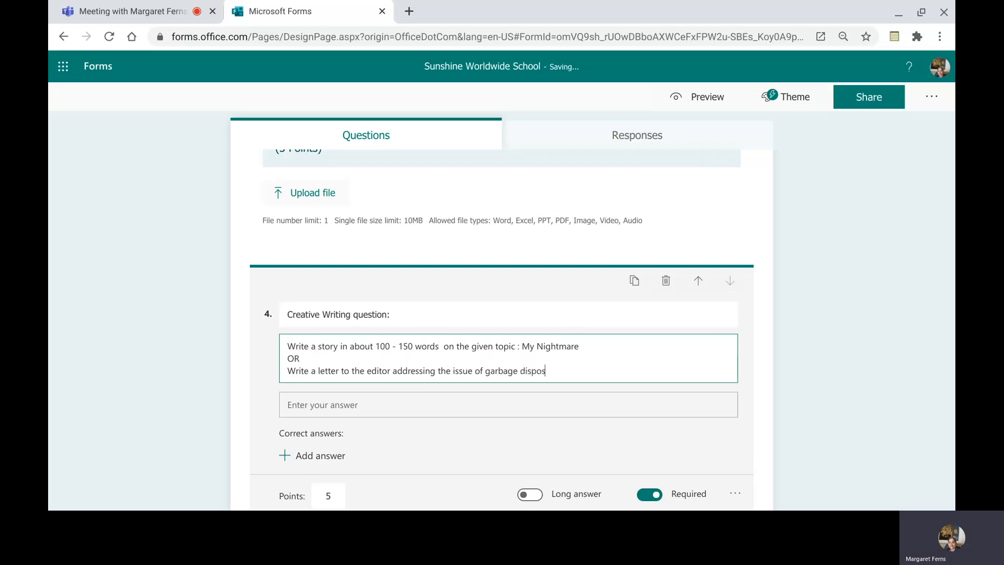
{"action": "type", "text": "al in your locality"}
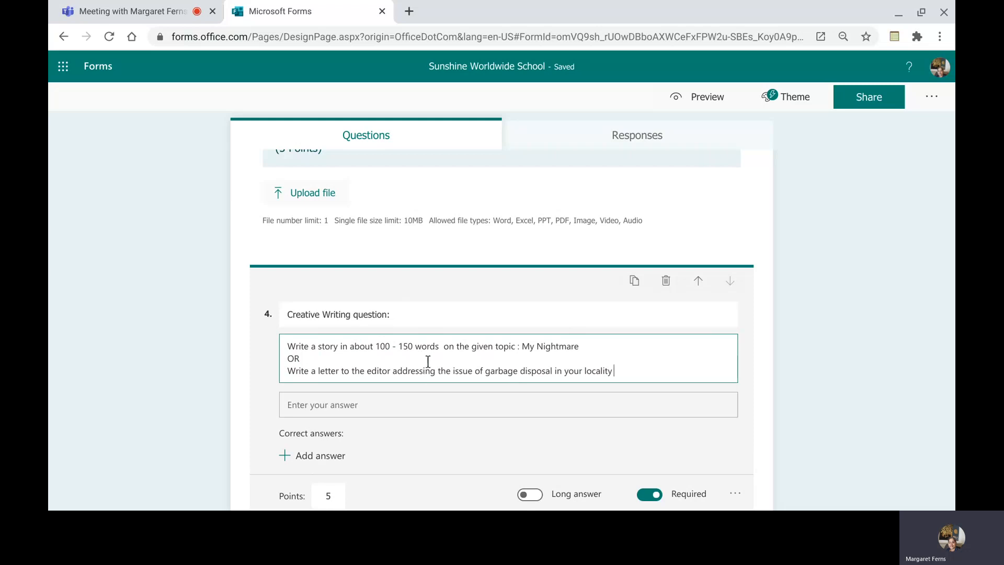
- Make the Creative Writing question accept a long answer
{"action": "left_click", "coordinate": [353, 404]}
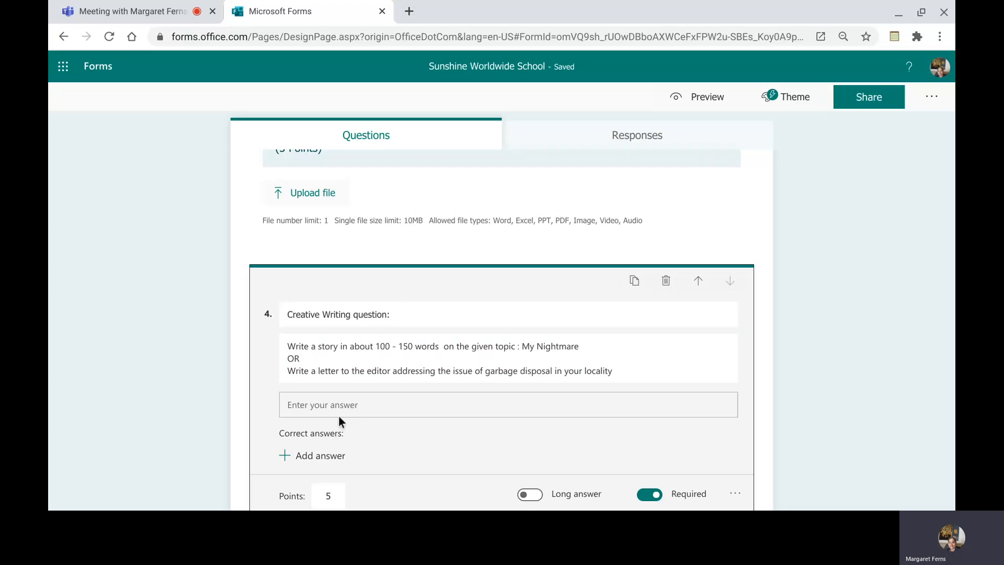
{"action": "left_click", "coordinate": [534, 495]}
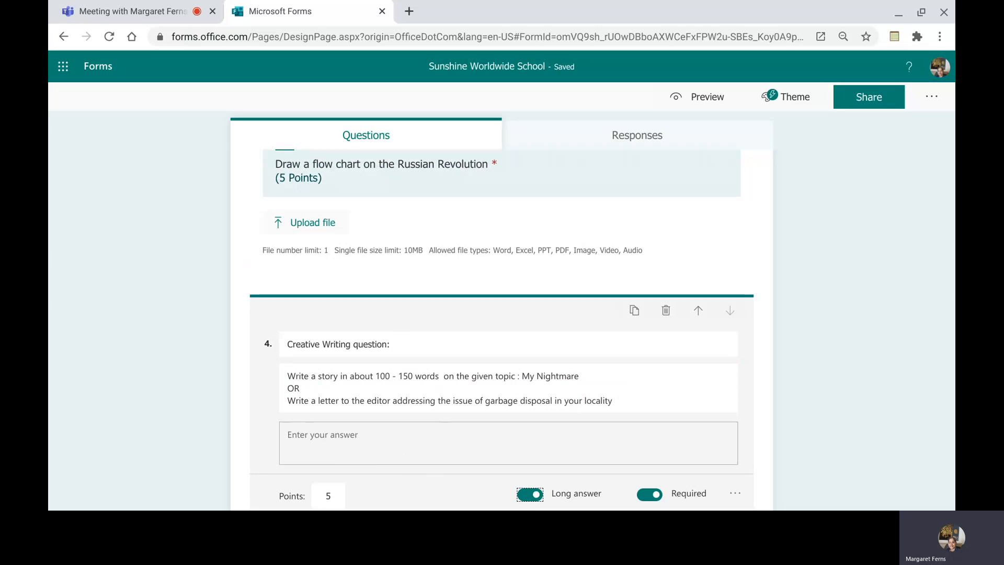
- Return to the list of forms and open the existing SUNSHINE WORLDWIDE SCHOOL quiz with 22 responses to review its title and general instructions
{"action": "left_click", "coordinate": [62, 68]}
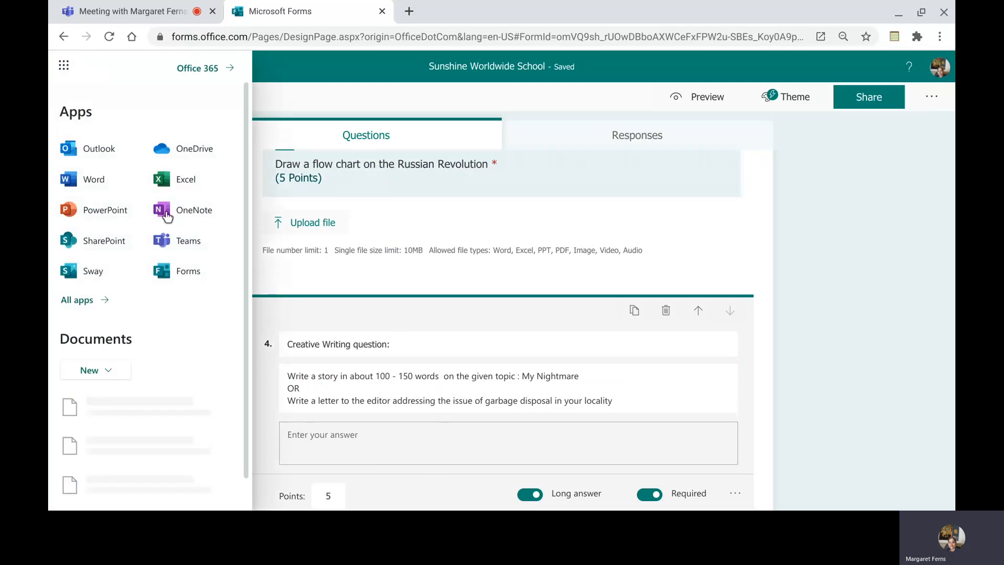
{"action": "left_click", "coordinate": [181, 277]}
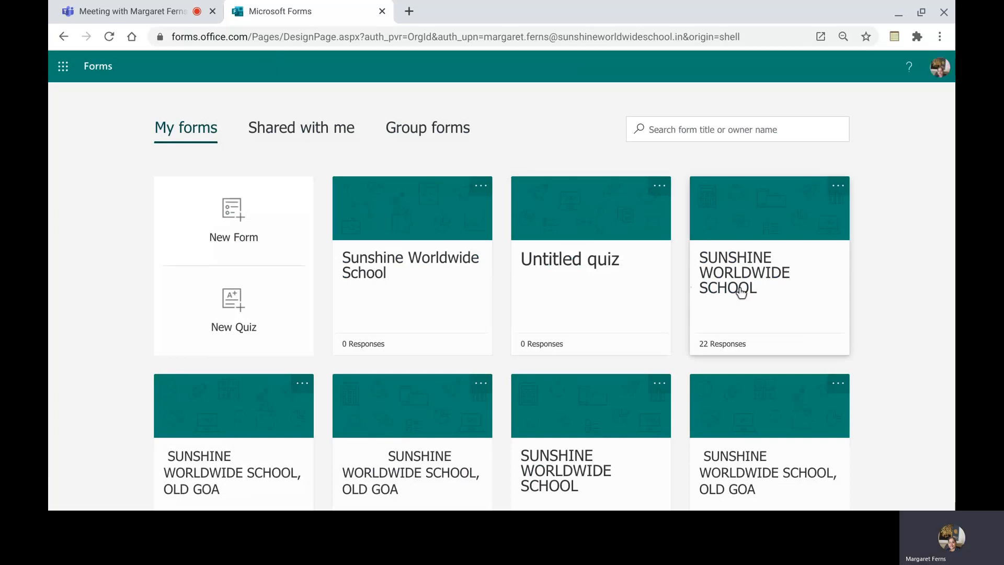
{"action": "left_click", "coordinate": [742, 292]}
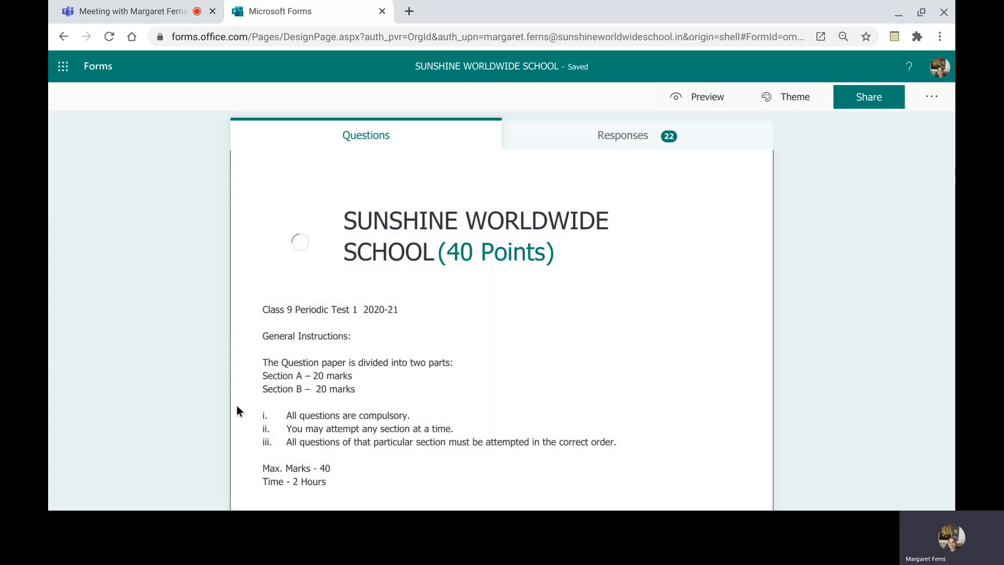
{"action": "scroll", "coordinate": [236, 405], "scroll_direction": "down", "scroll_amount": 2}
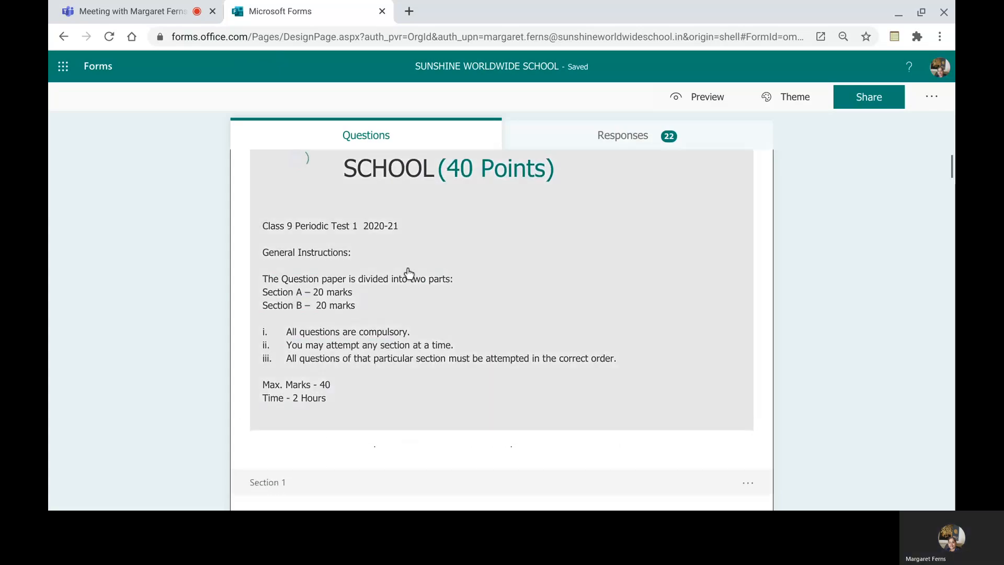
- Review the quiz's general instructions and the Section 1 reading passage under "PART A - 20 Marks"
{"action": "scroll", "coordinate": [342, 364], "scroll_direction": "up", "scroll_amount": 2}
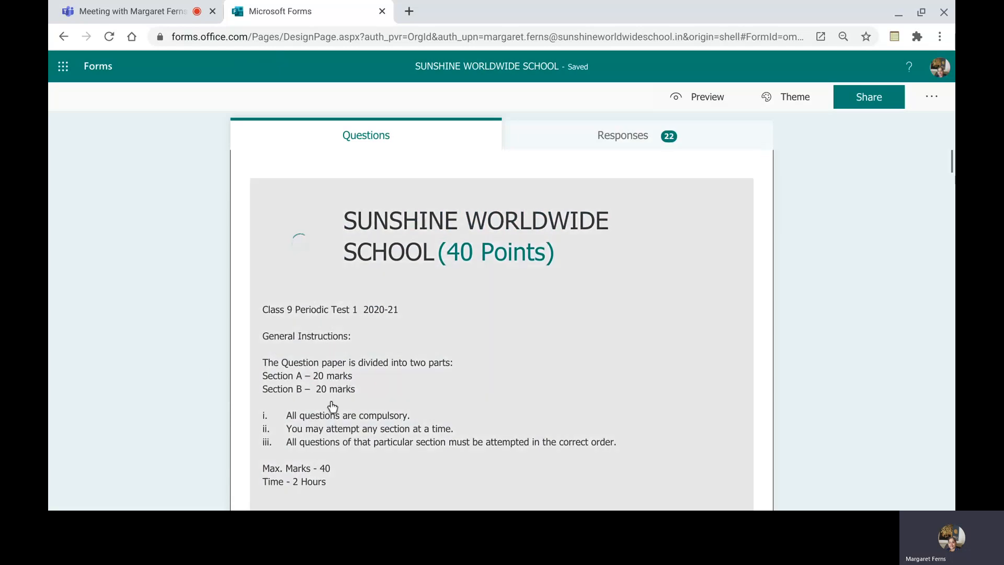
{"action": "scroll", "coordinate": [343, 406], "scroll_direction": "down", "scroll_amount": 3}
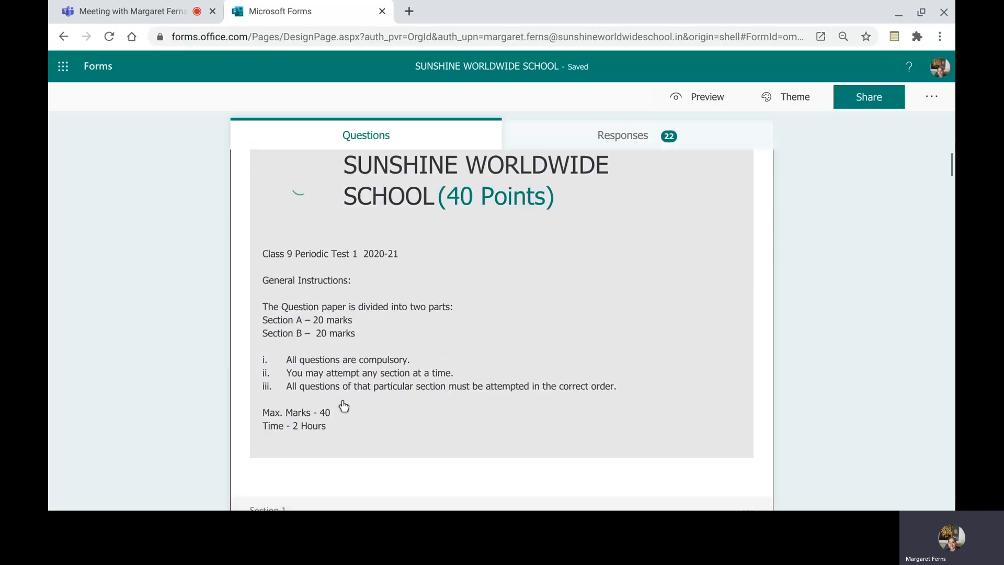
{"action": "scroll", "coordinate": [343, 406], "scroll_direction": "down", "scroll_amount": 1}
{"action": "scroll", "coordinate": [342, 404], "scroll_direction": "down", "scroll_amount": 6}
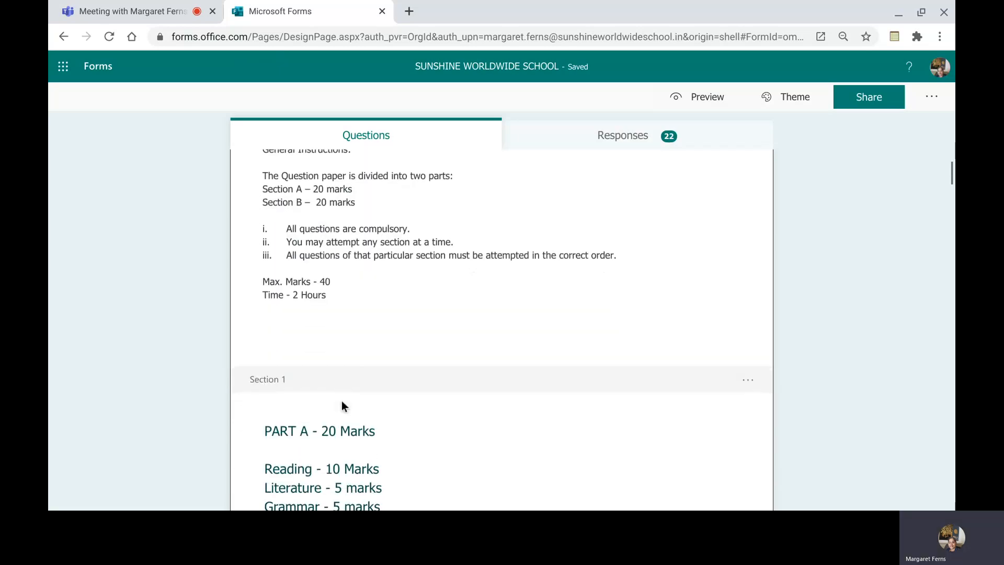
{"action": "scroll", "coordinate": [340, 402], "scroll_direction": "down", "scroll_amount": 4}
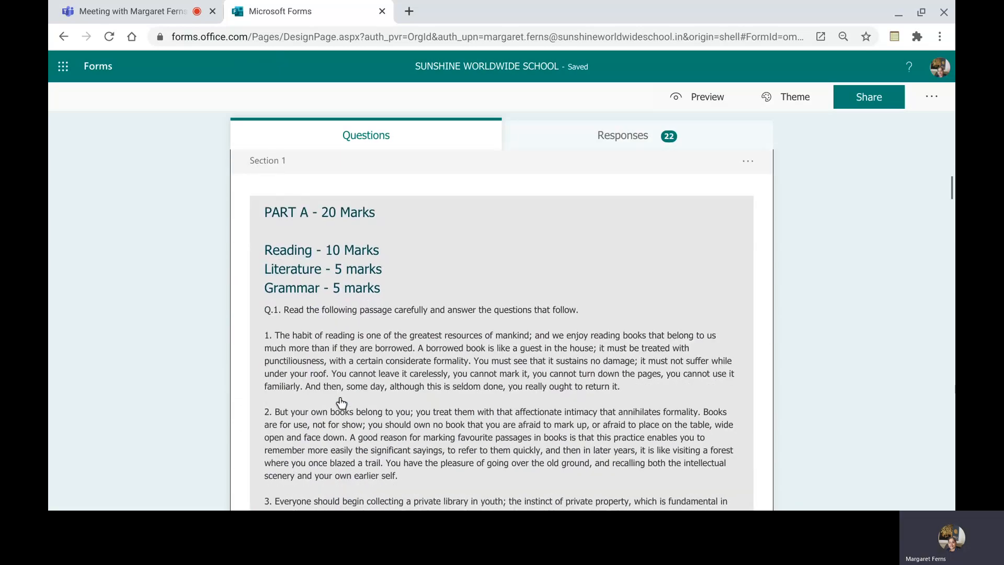
{"action": "scroll", "coordinate": [341, 403], "scroll_direction": "up", "scroll_amount": 3}
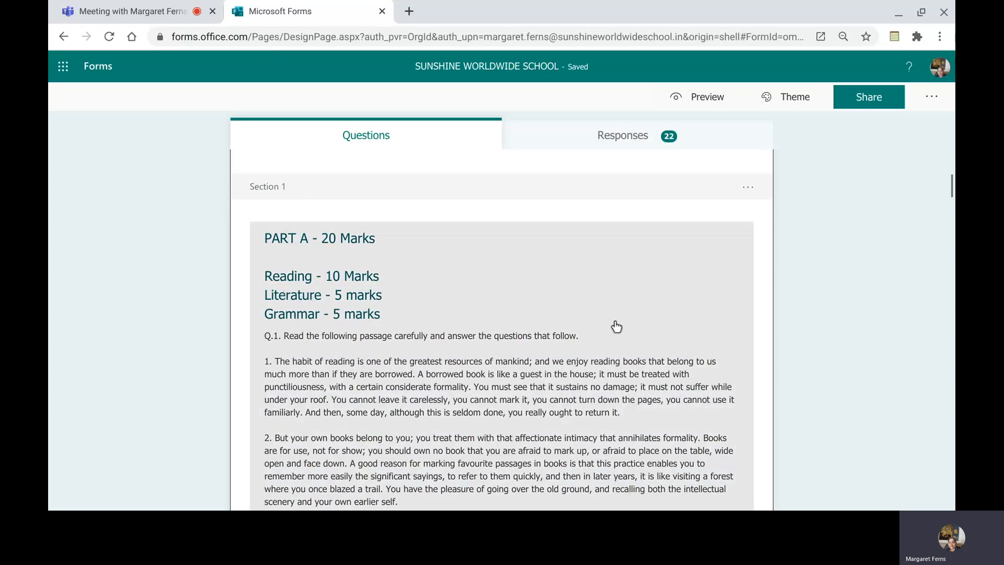
{"action": "scroll", "coordinate": [616, 326], "scroll_direction": "down", "scroll_amount": 3}
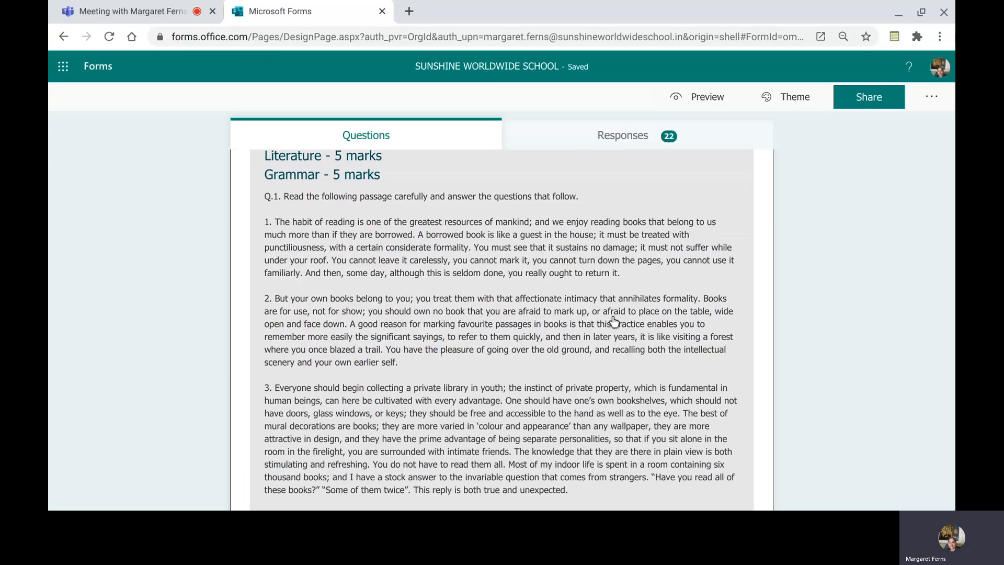
{"action": "scroll", "coordinate": [614, 320], "scroll_direction": "down", "scroll_amount": 5}
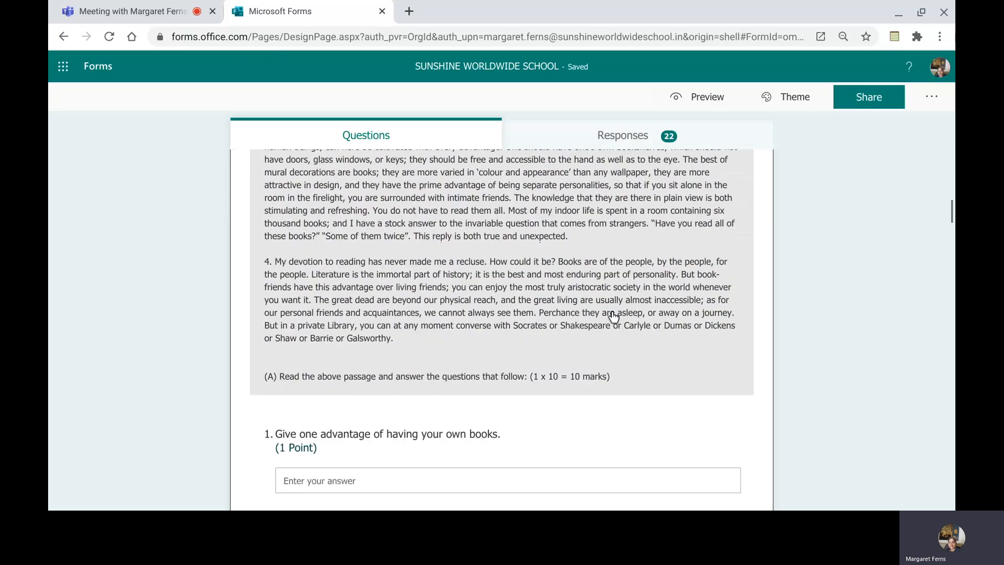
- Examine passage questions 1 to 10 with their point values, and show the options available for Section 2
{"action": "scroll", "coordinate": [438, 467], "scroll_direction": "down", "scroll_amount": 1}
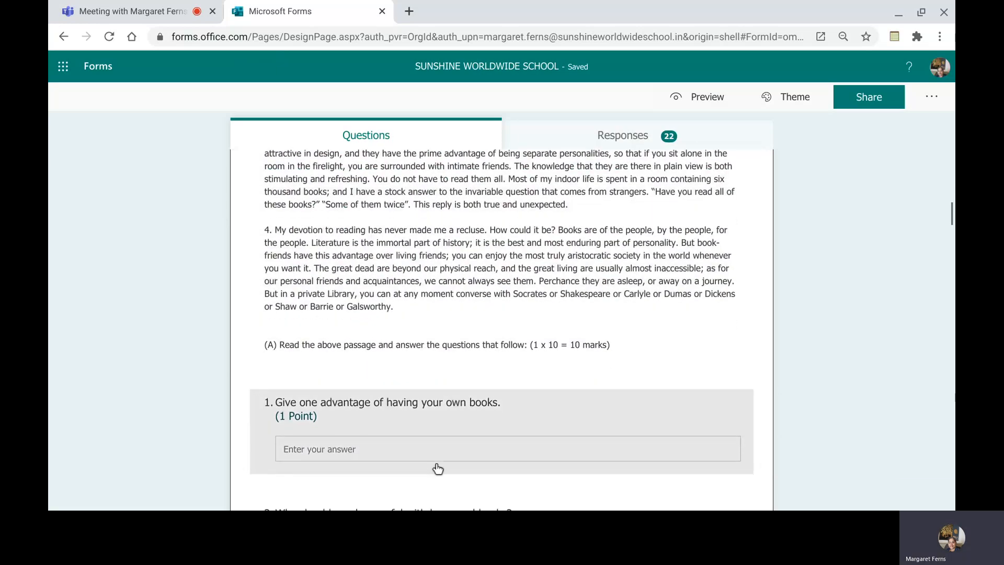
{"action": "scroll", "coordinate": [437, 468], "scroll_direction": "down", "scroll_amount": 4}
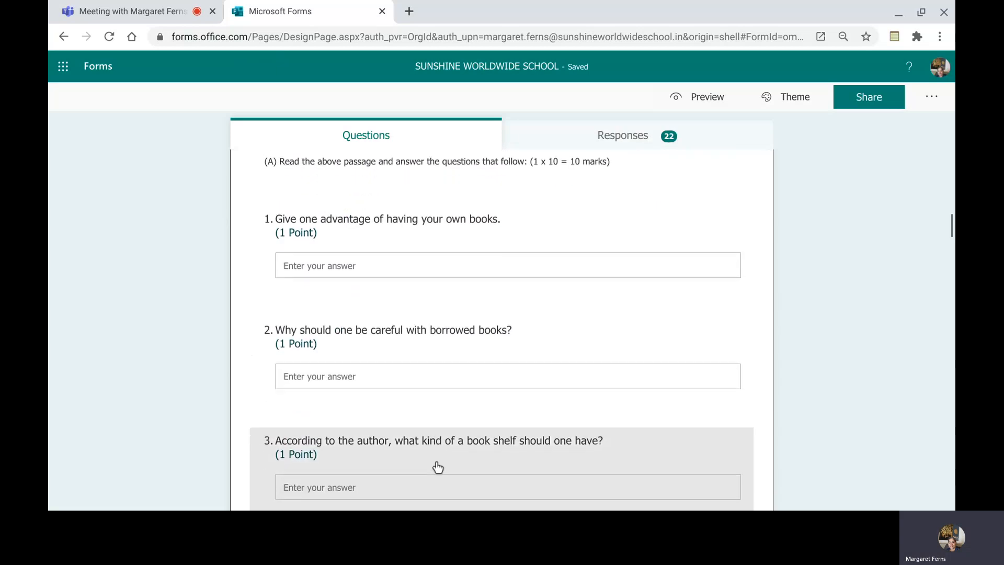
{"action": "scroll", "coordinate": [438, 467], "scroll_direction": "down", "scroll_amount": 3}
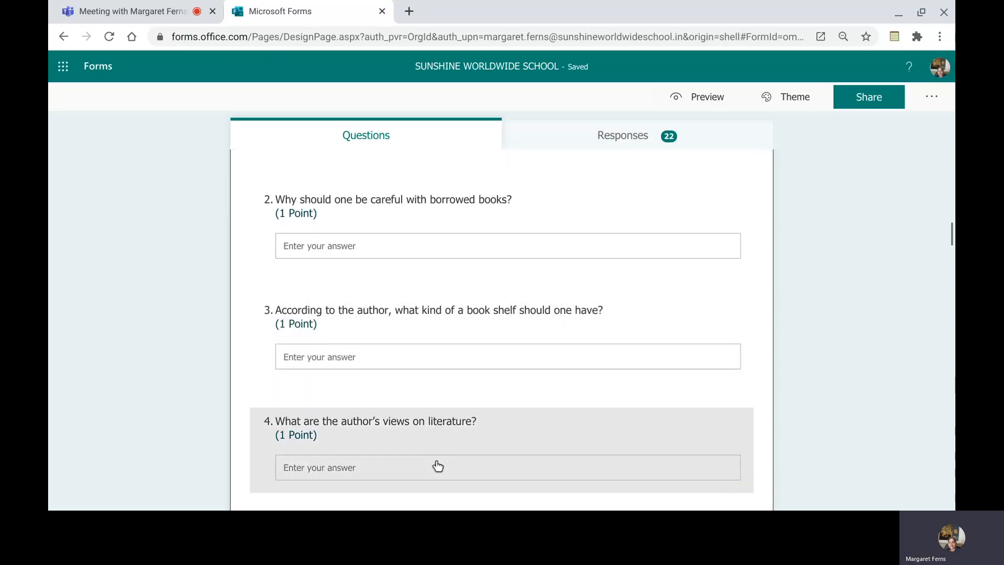
{"action": "scroll", "coordinate": [438, 466], "scroll_direction": "down", "scroll_amount": 4}
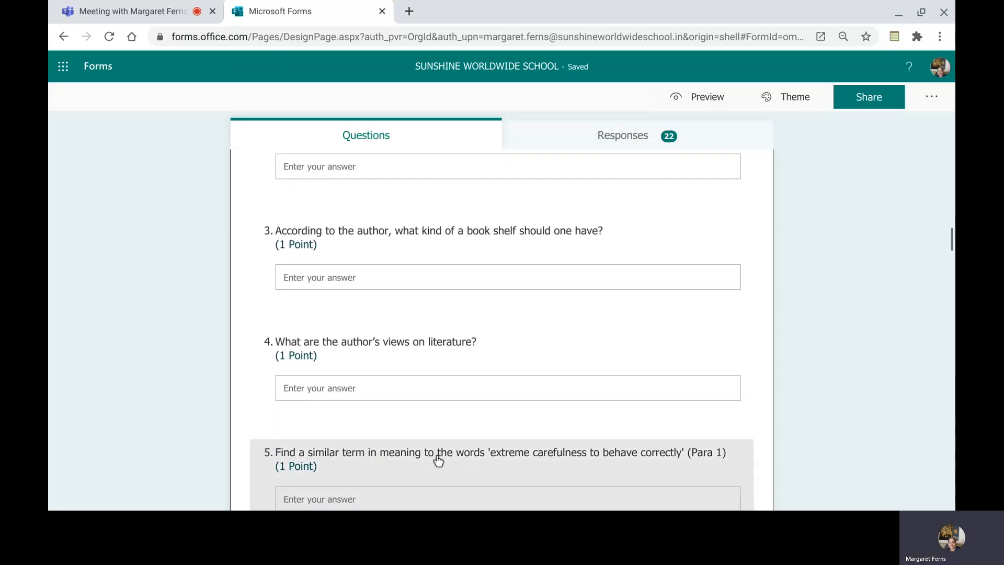
{"action": "scroll", "coordinate": [438, 460], "scroll_direction": "down", "scroll_amount": 5}
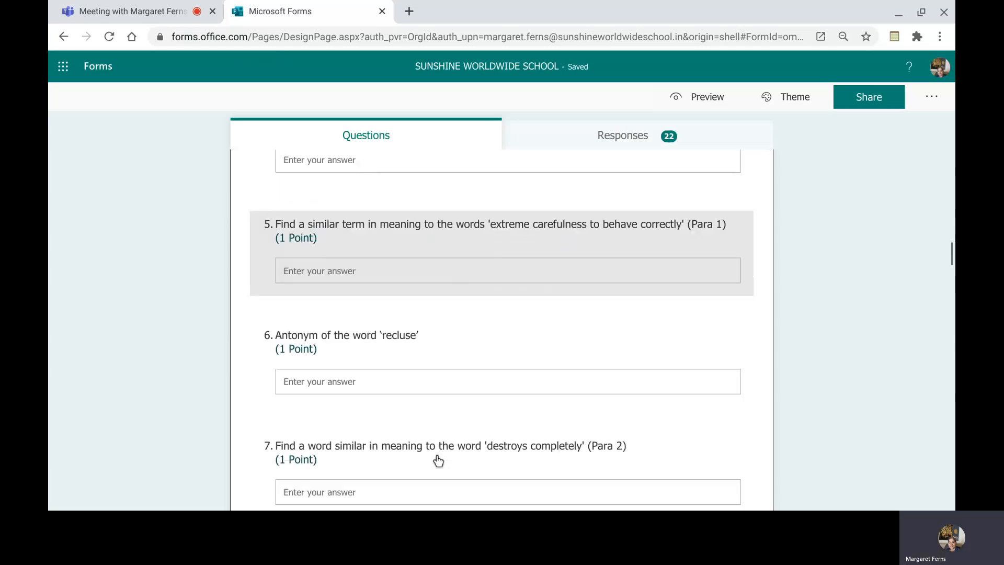
{"action": "scroll", "coordinate": [438, 461], "scroll_direction": "down", "scroll_amount": 3}
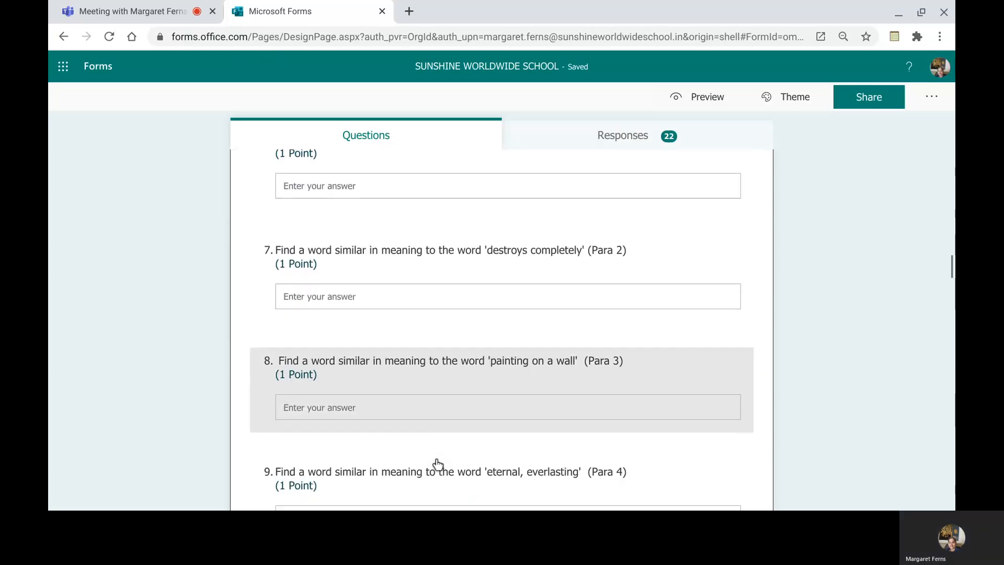
{"action": "scroll", "coordinate": [438, 463], "scroll_direction": "down", "scroll_amount": 1}
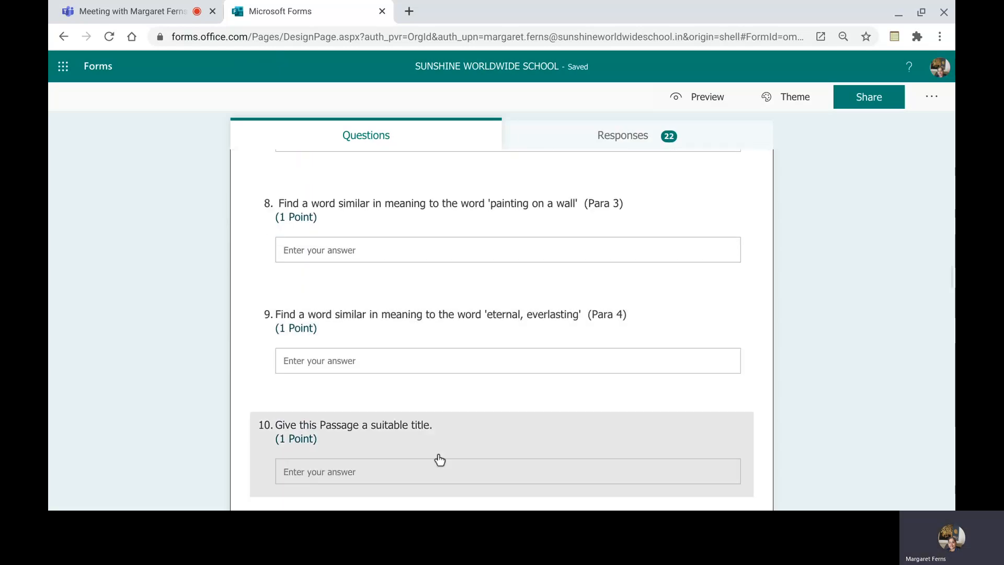
{"action": "scroll", "coordinate": [438, 461], "scroll_direction": "down", "scroll_amount": 2}
{"action": "scroll", "coordinate": [439, 460], "scroll_direction": "down", "scroll_amount": 1}
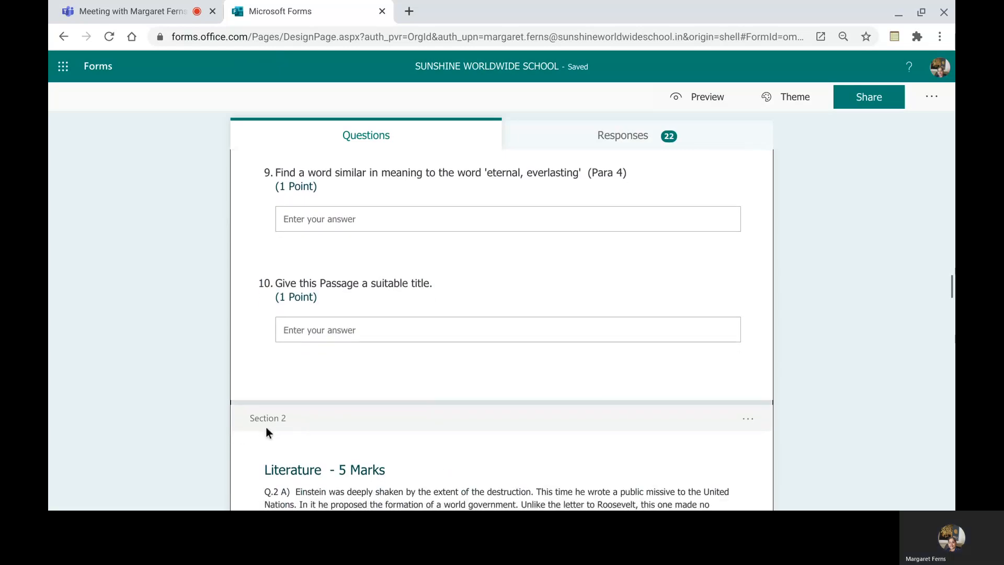
{"action": "left_click", "coordinate": [749, 421]}
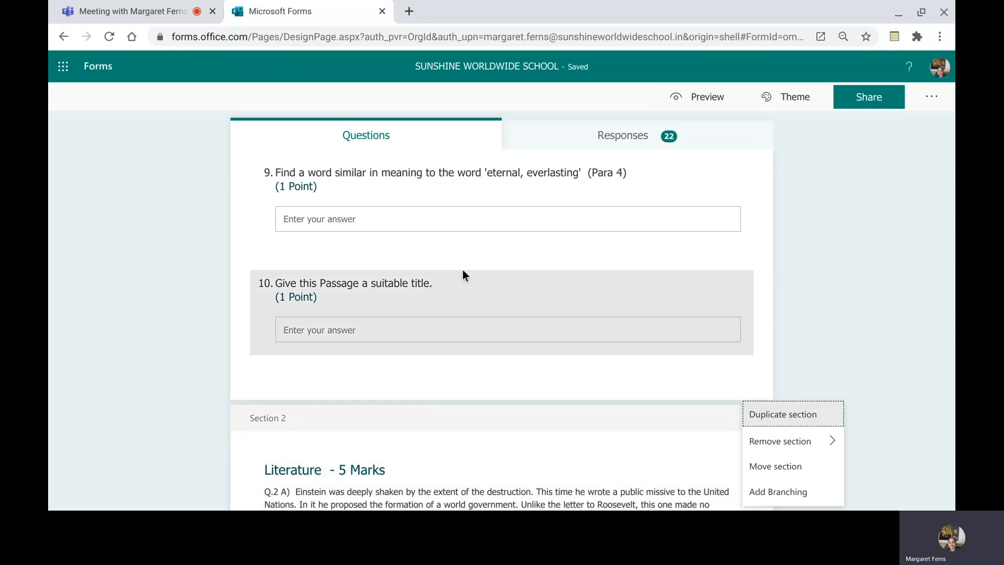
- Switch to the Microsoft Teams meeting and stop sharing the screen
{"action": "left_click", "coordinate": [130, 13]}
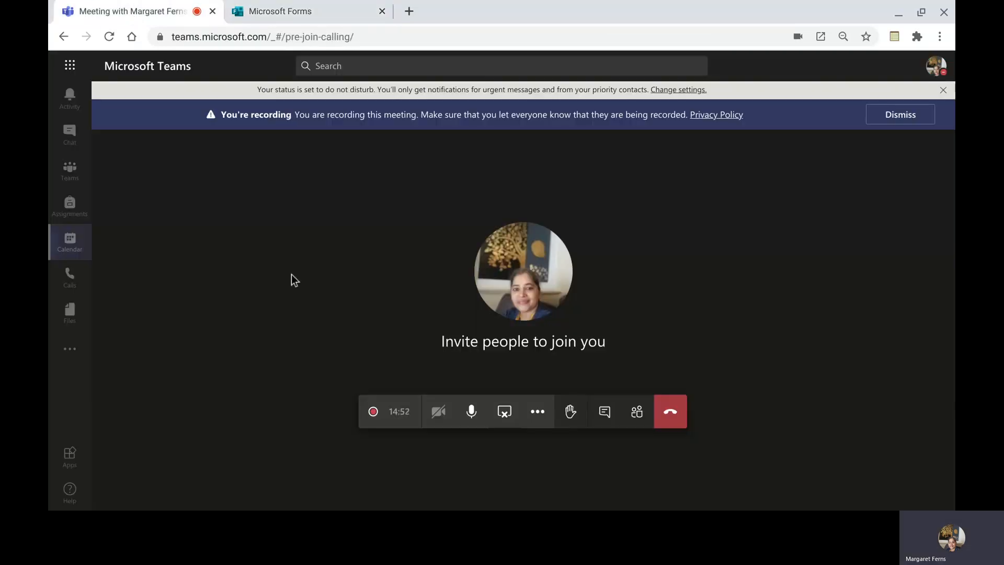
{"action": "left_click", "coordinate": [504, 413]}
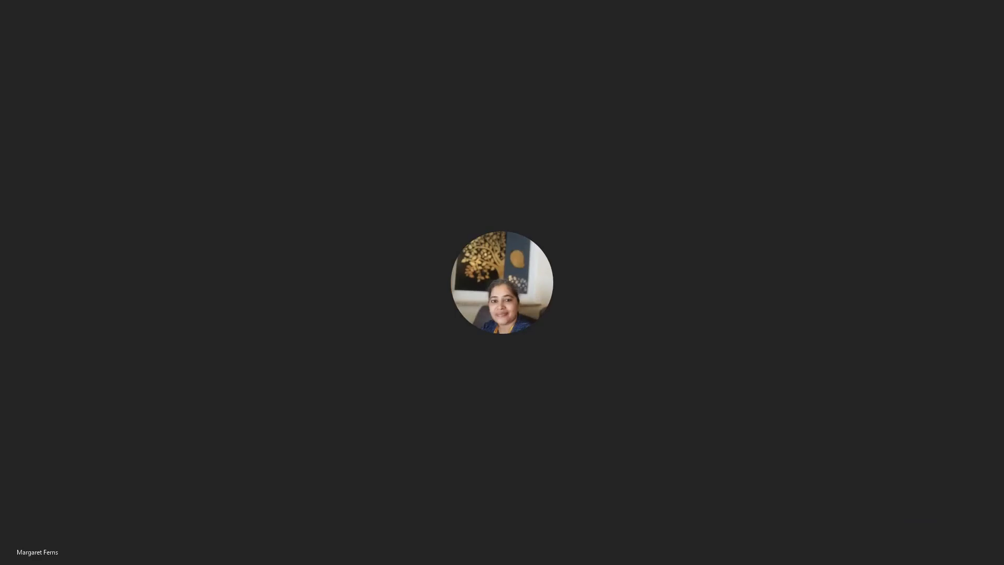